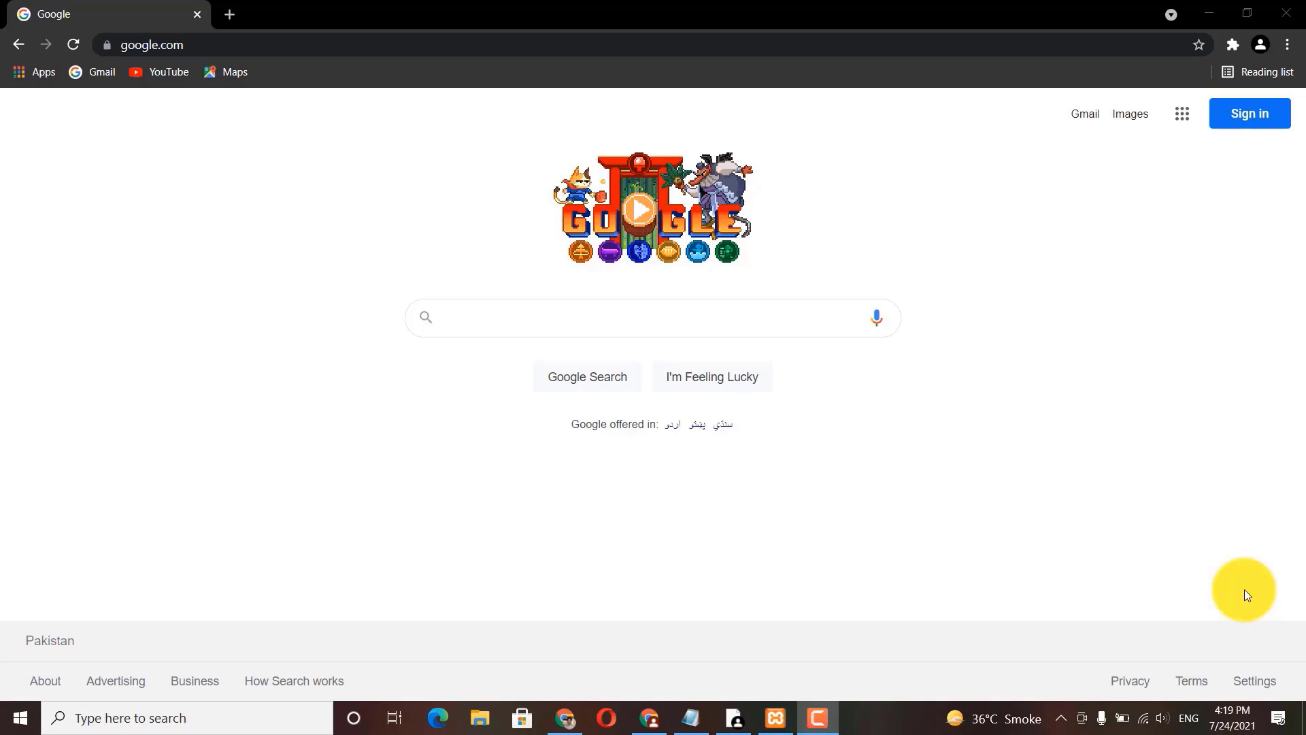
Step: Search Google for 'awardspace', correcting a typo in the query
{"action": "left_click", "coordinate": [690, 317]}
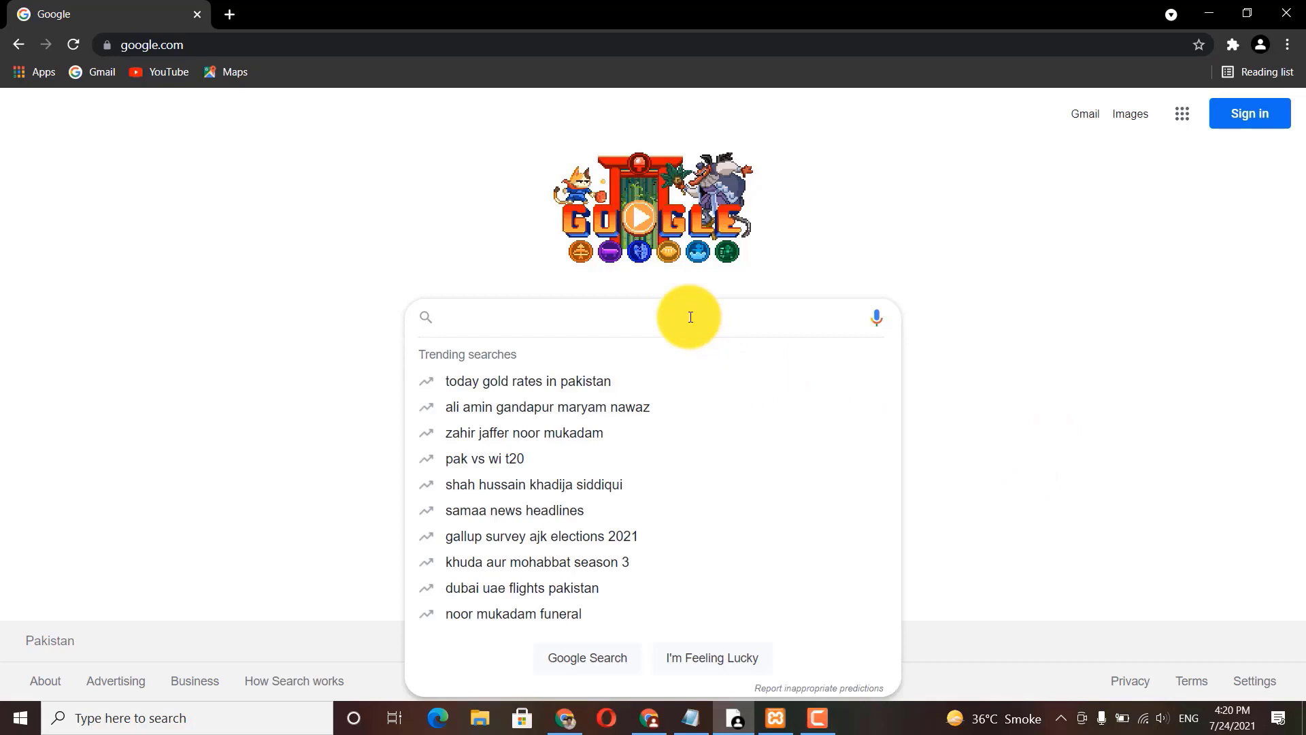
{"action": "type", "text": "awardp"}
{"action": "key", "text": "BackSpace"}
{"action": "type", "text": "space"}
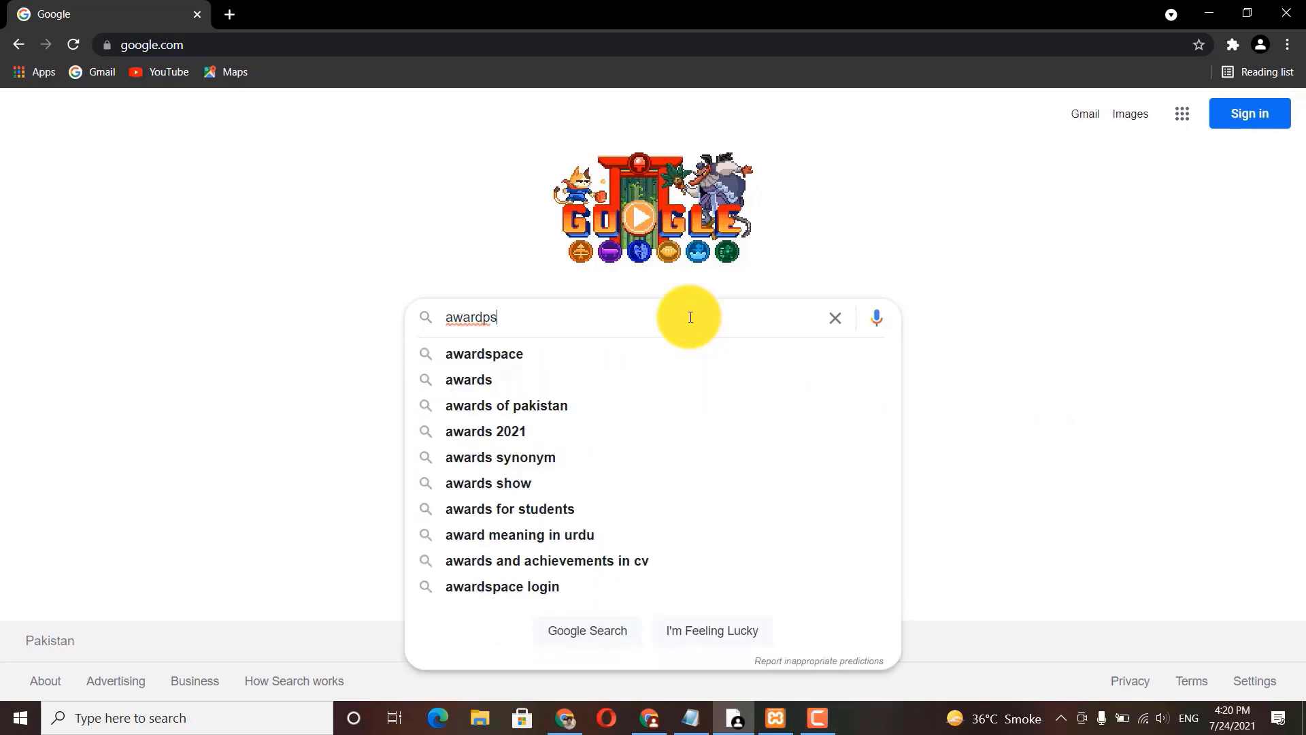
{"action": "key", "text": "Return"}
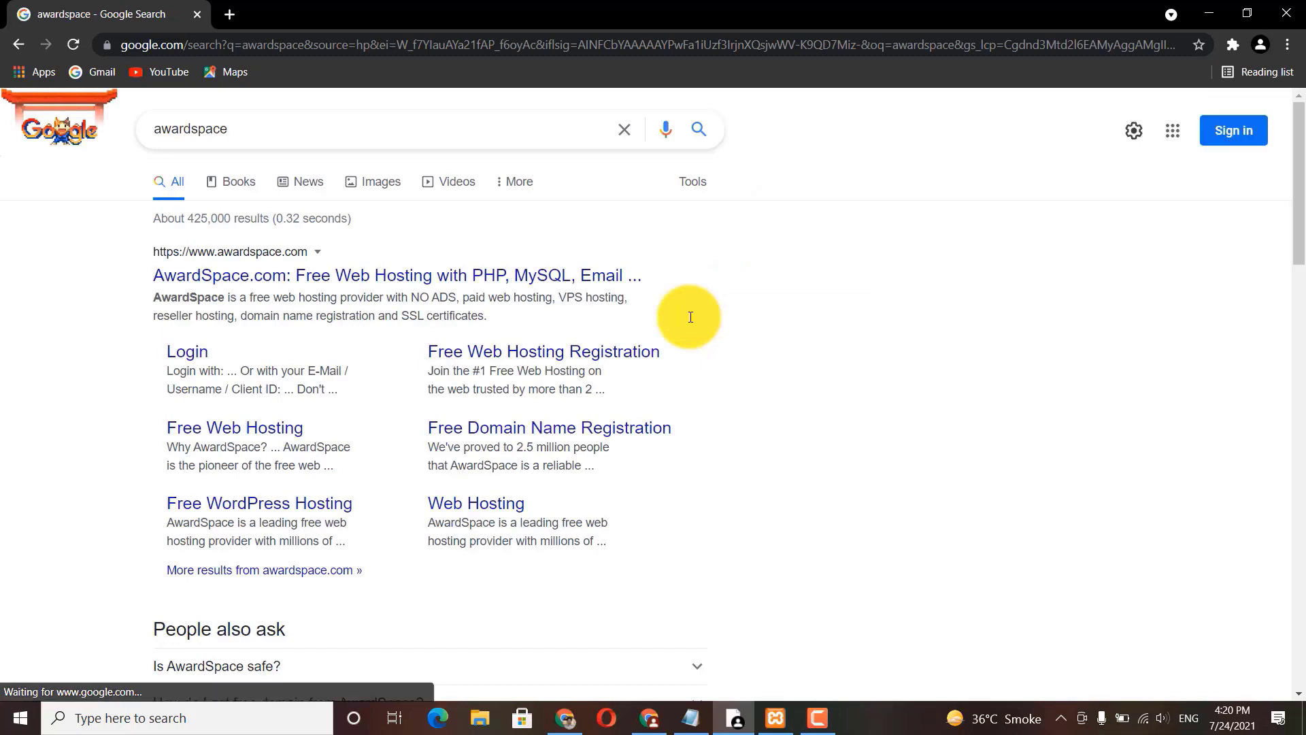
Step: Open AwardSpace's free web hosting site and sign in with the saved account credentials
{"action": "left_click", "coordinate": [283, 425]}
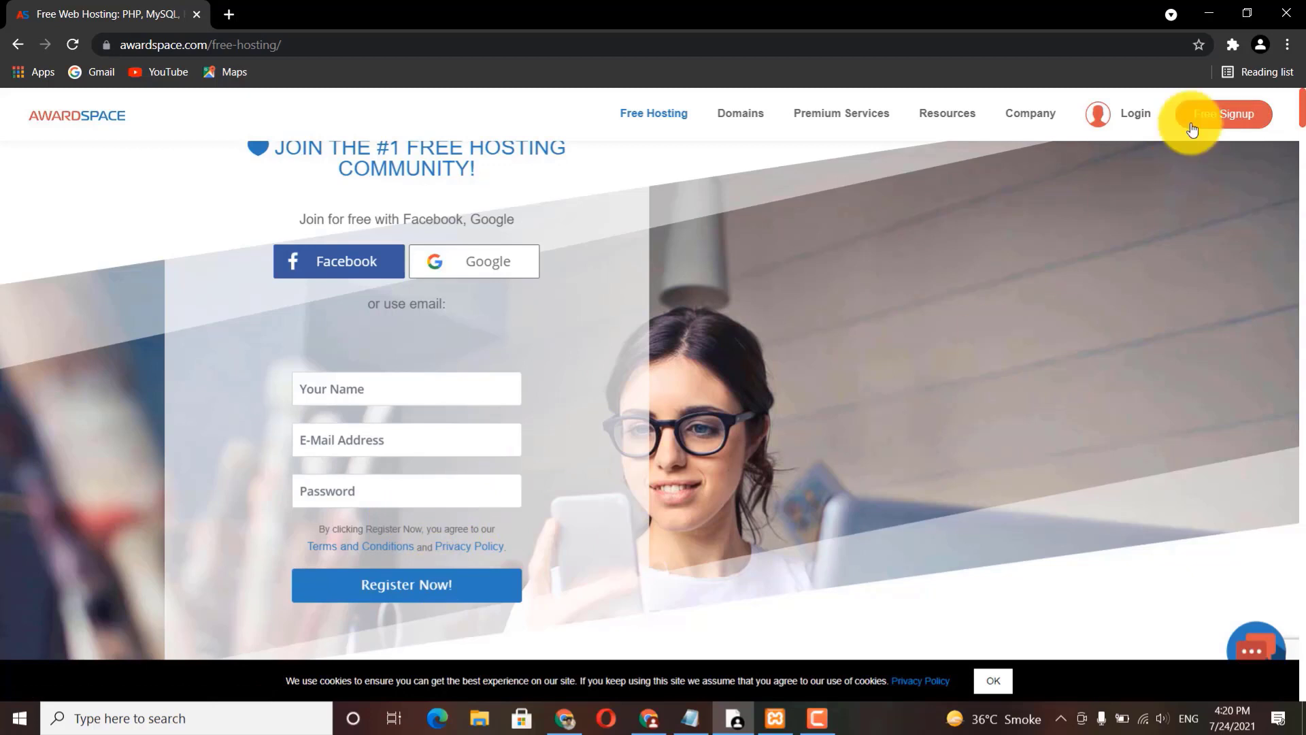
{"action": "left_click", "coordinate": [1134, 116]}
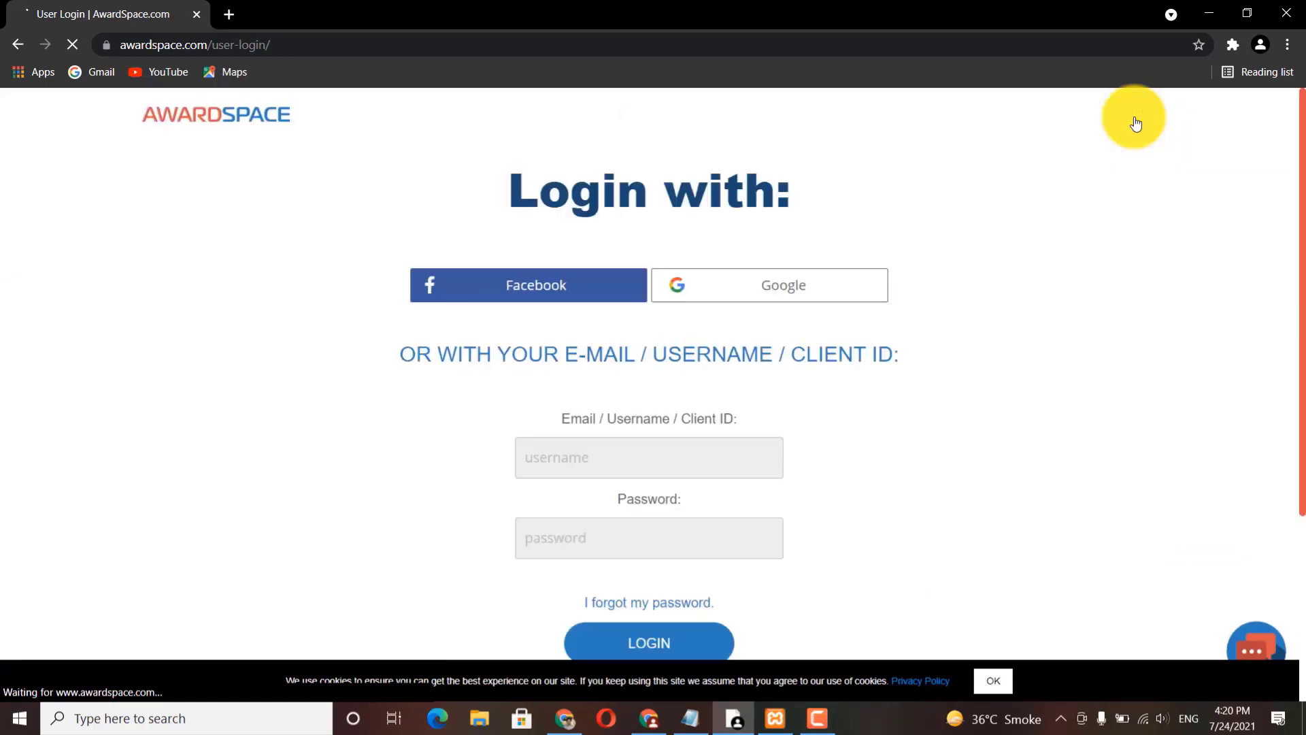
{"action": "left_click", "coordinate": [623, 452]}
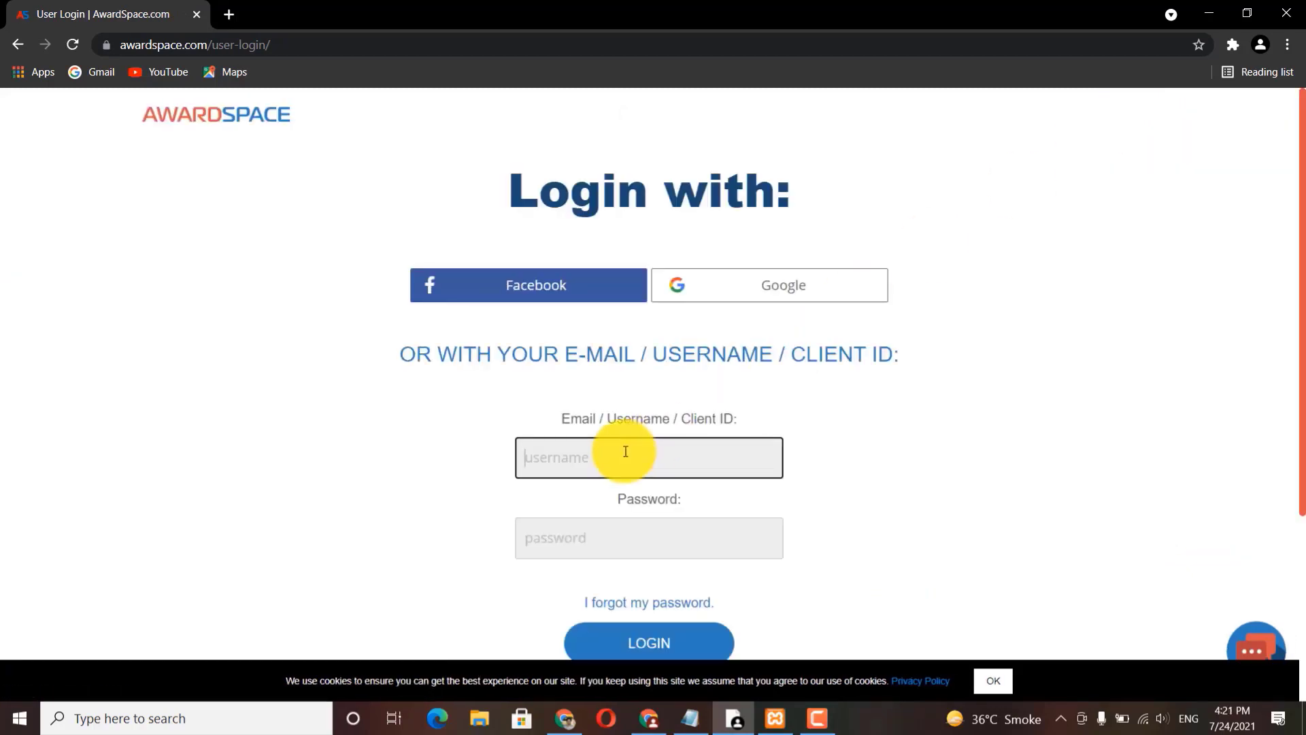
{"action": "left_click", "coordinate": [626, 504]}
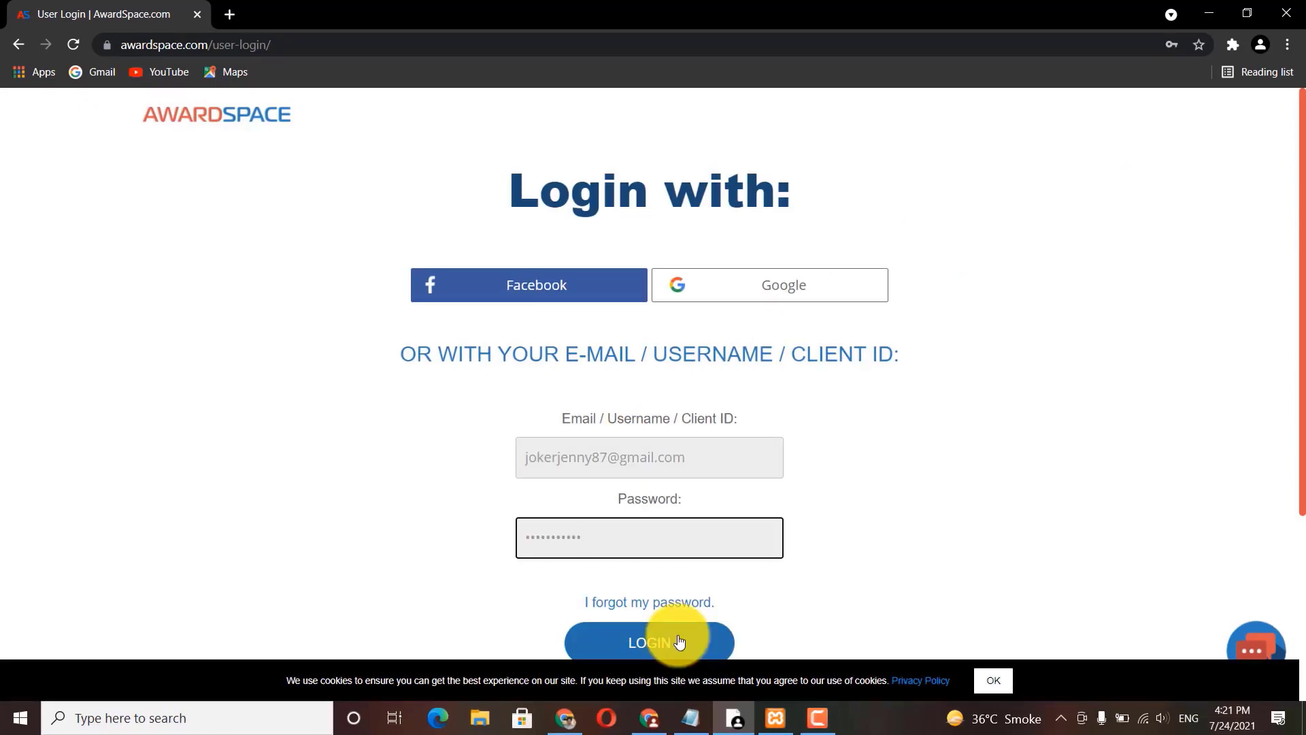
{"action": "left_click", "coordinate": [679, 642]}
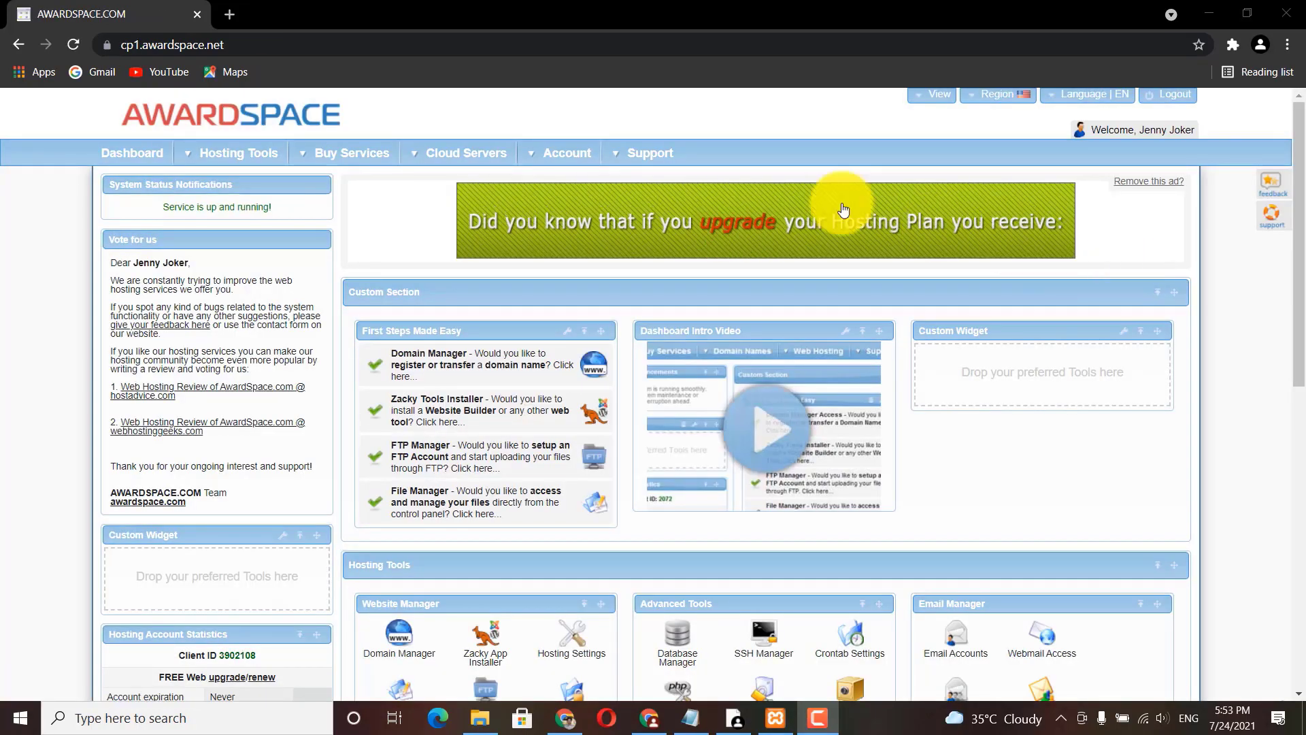
Step: Go to Domain Manager from the Hosting Tools menu
{"action": "mouse_move", "coordinate": [249, 150]}
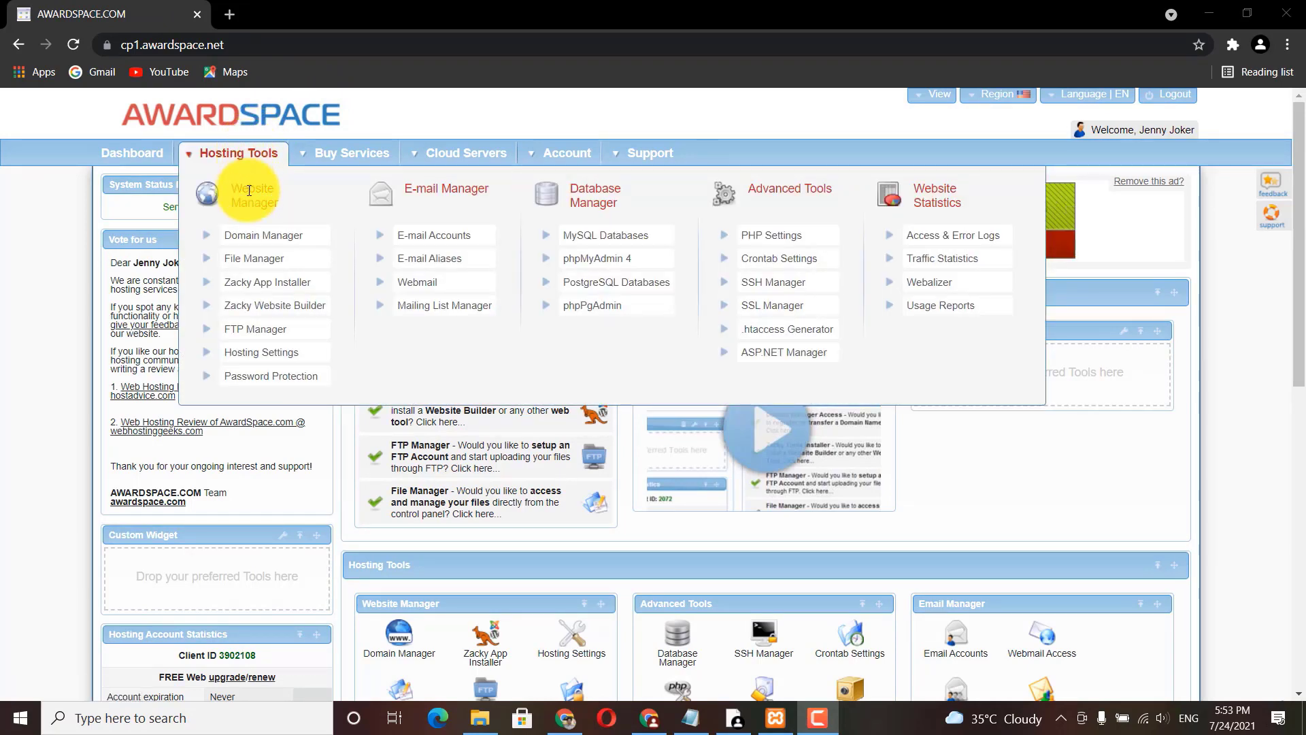
{"action": "left_click", "coordinate": [249, 244]}
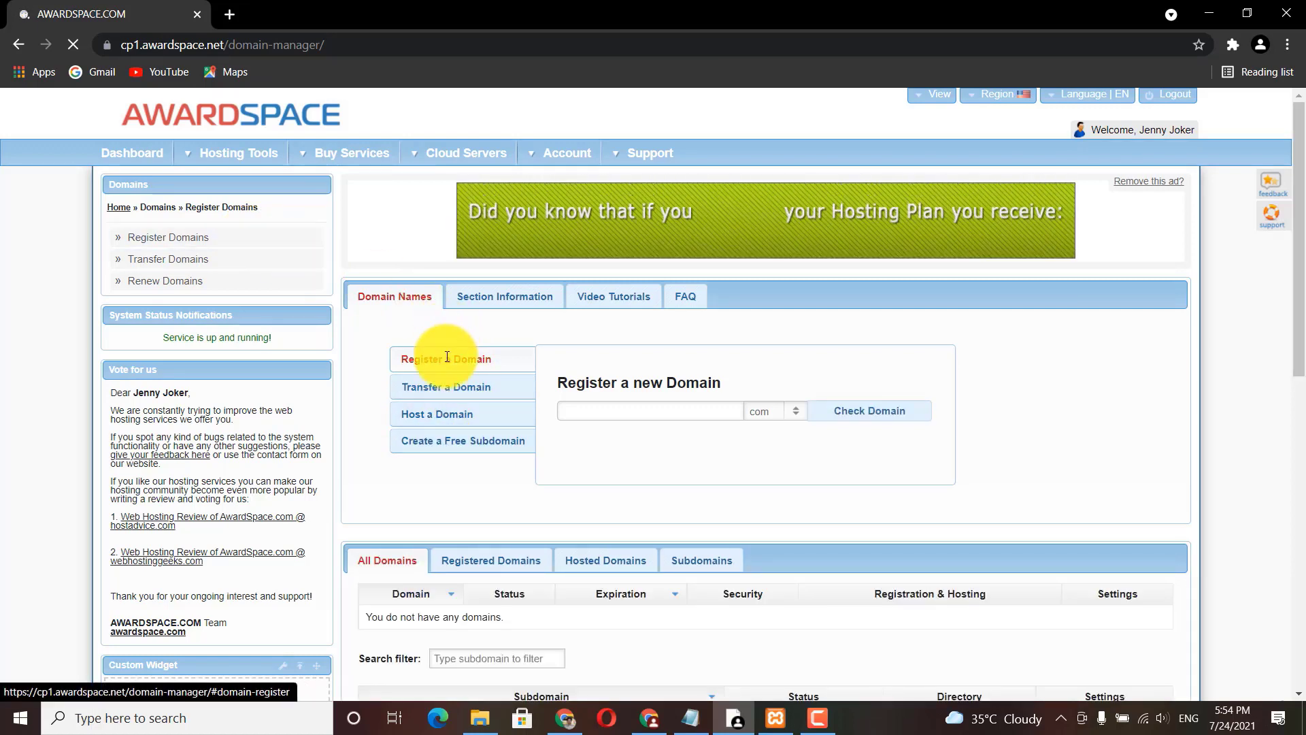
Step: Create the free subdomain 'sulehria' under the mygamesonline.org parent domain
{"action": "left_click", "coordinate": [452, 439]}
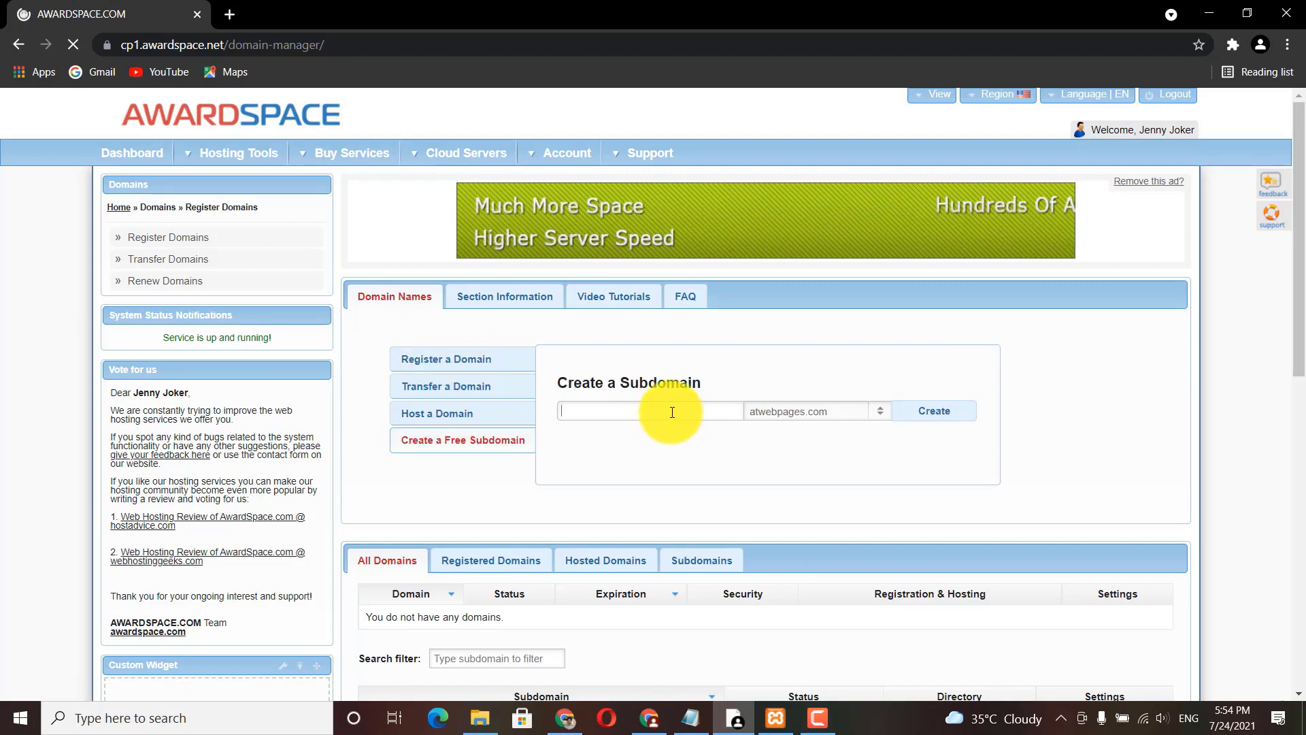
{"action": "type", "text": "sulehri"}
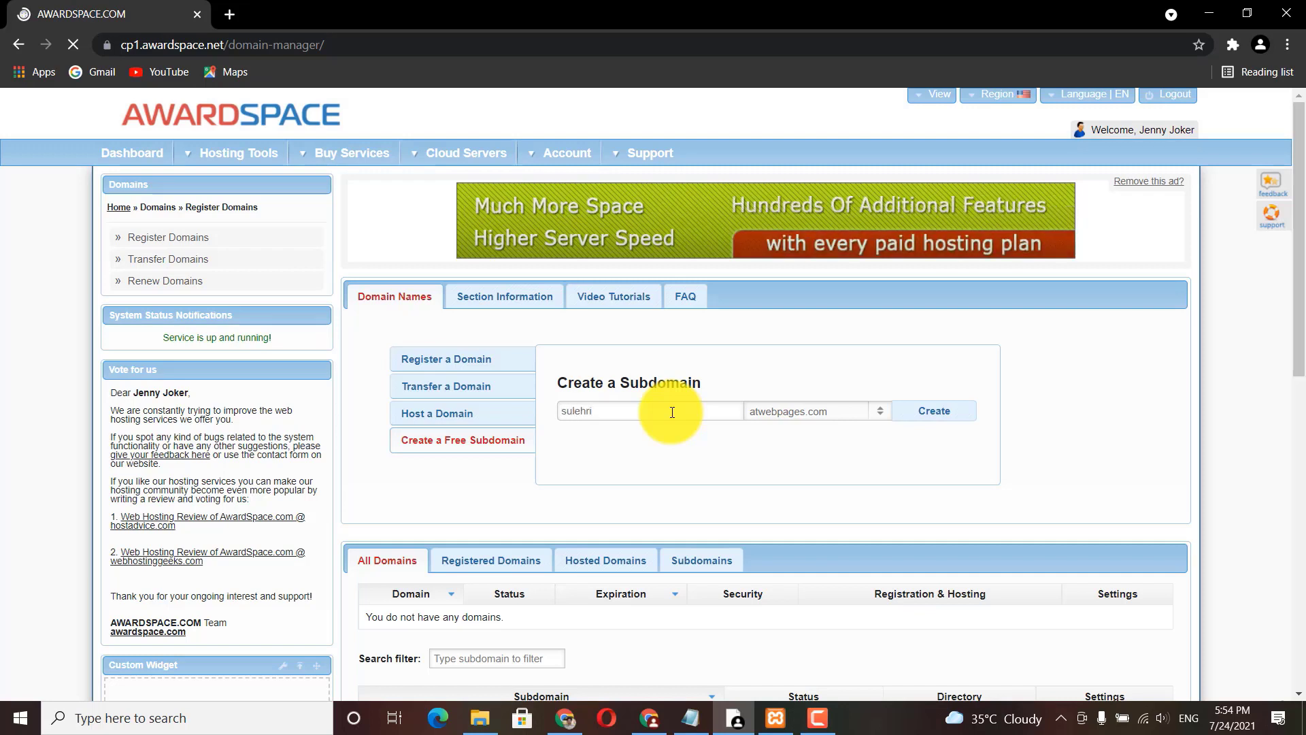
{"action": "type", "text": "a"}
{"action": "left_click", "coordinate": [789, 413]}
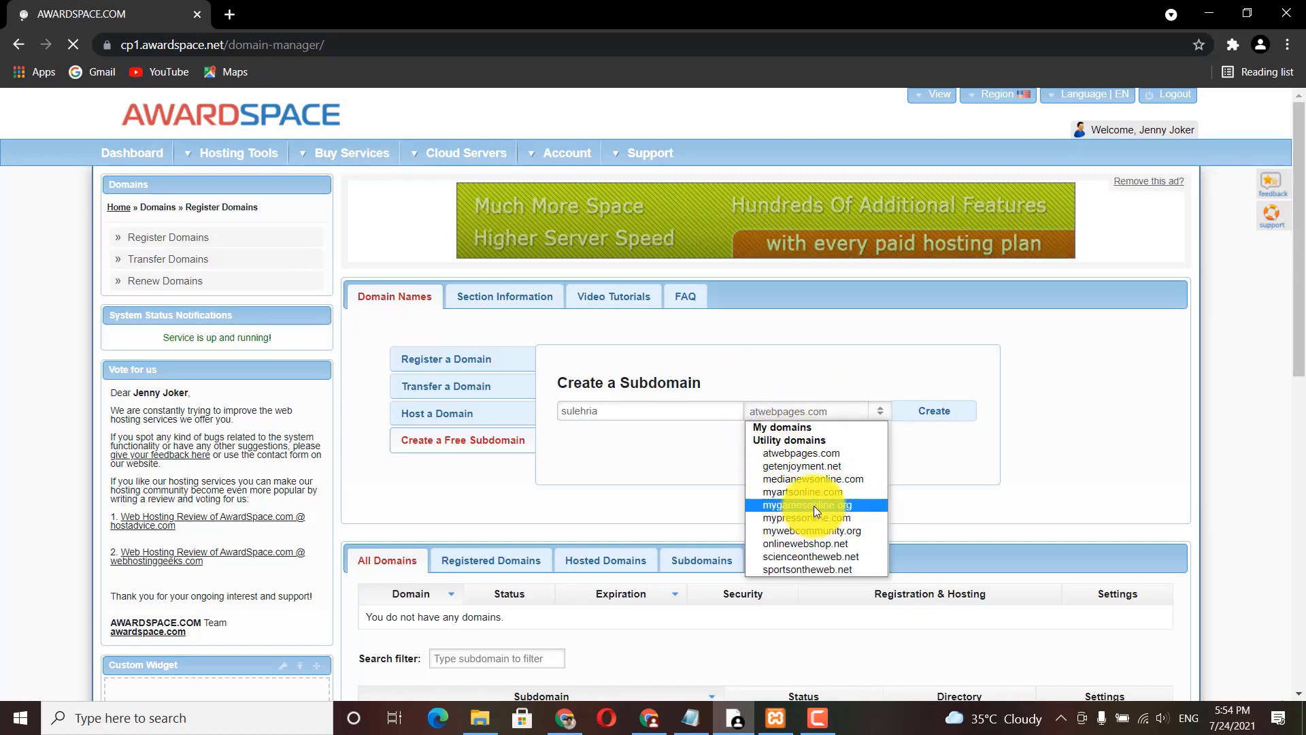
{"action": "left_click", "coordinate": [814, 504]}
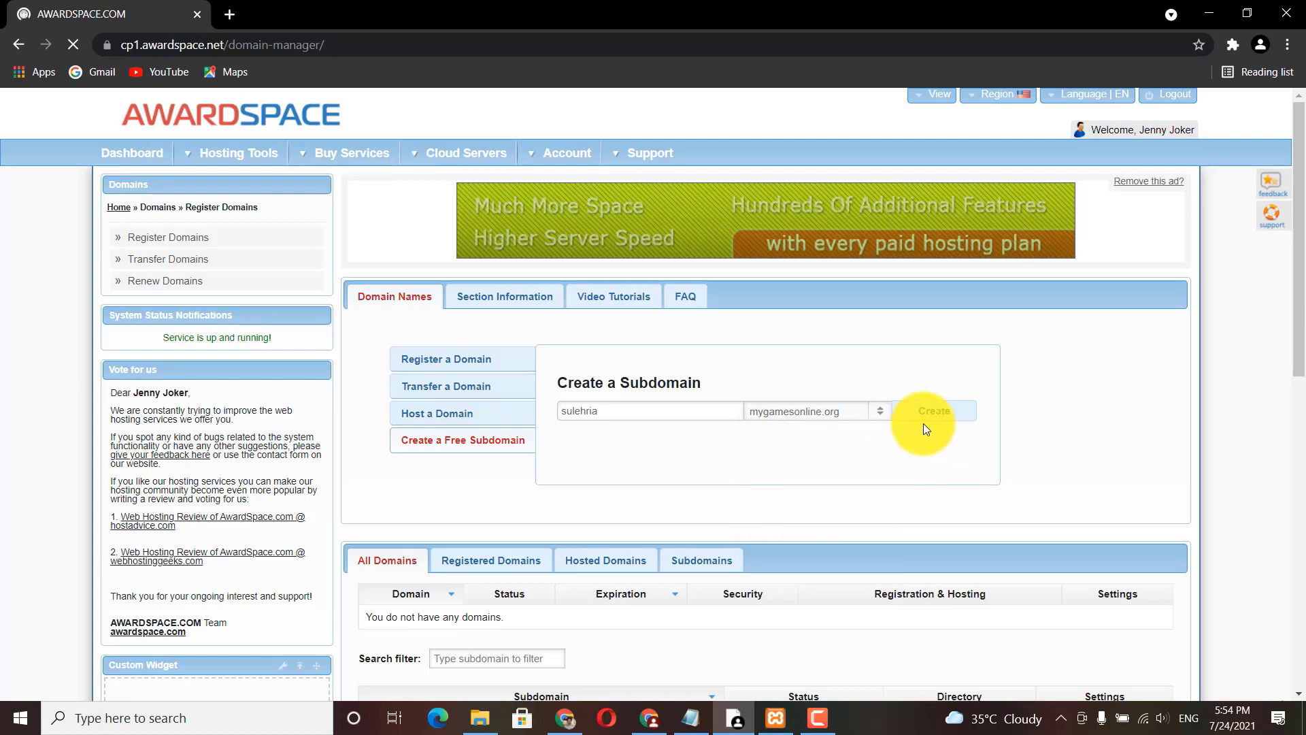
{"action": "left_click", "coordinate": [931, 418]}
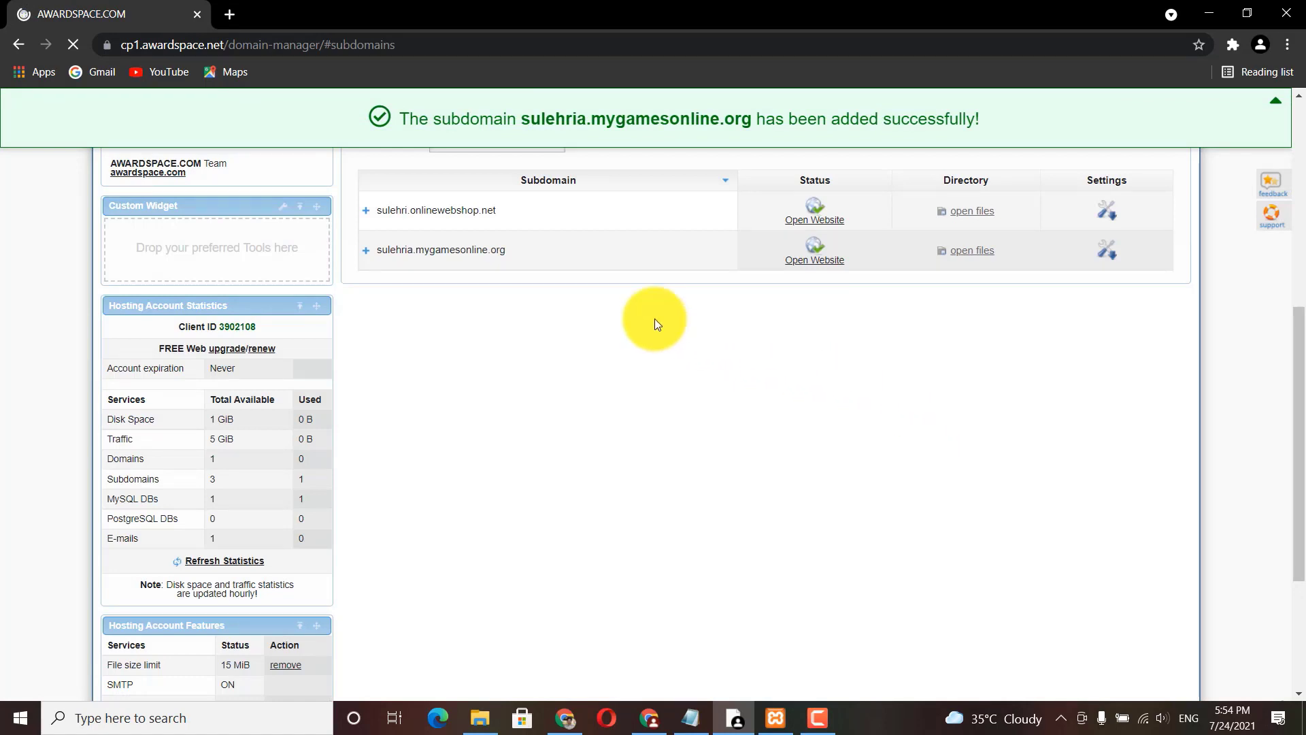
Step: Launch the sulehria.mygamesonline.org website from its subdomain row
{"action": "left_click", "coordinate": [802, 264]}
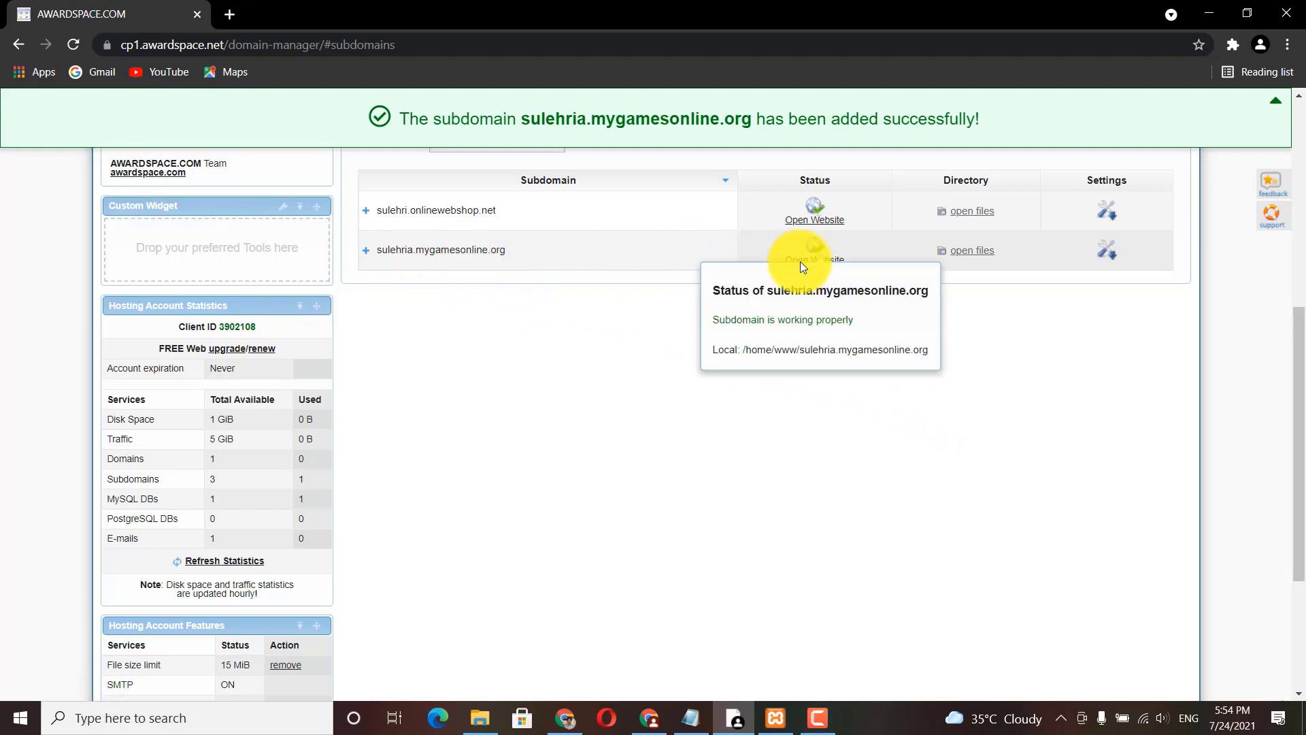
{"action": "left_click", "coordinate": [800, 262]}
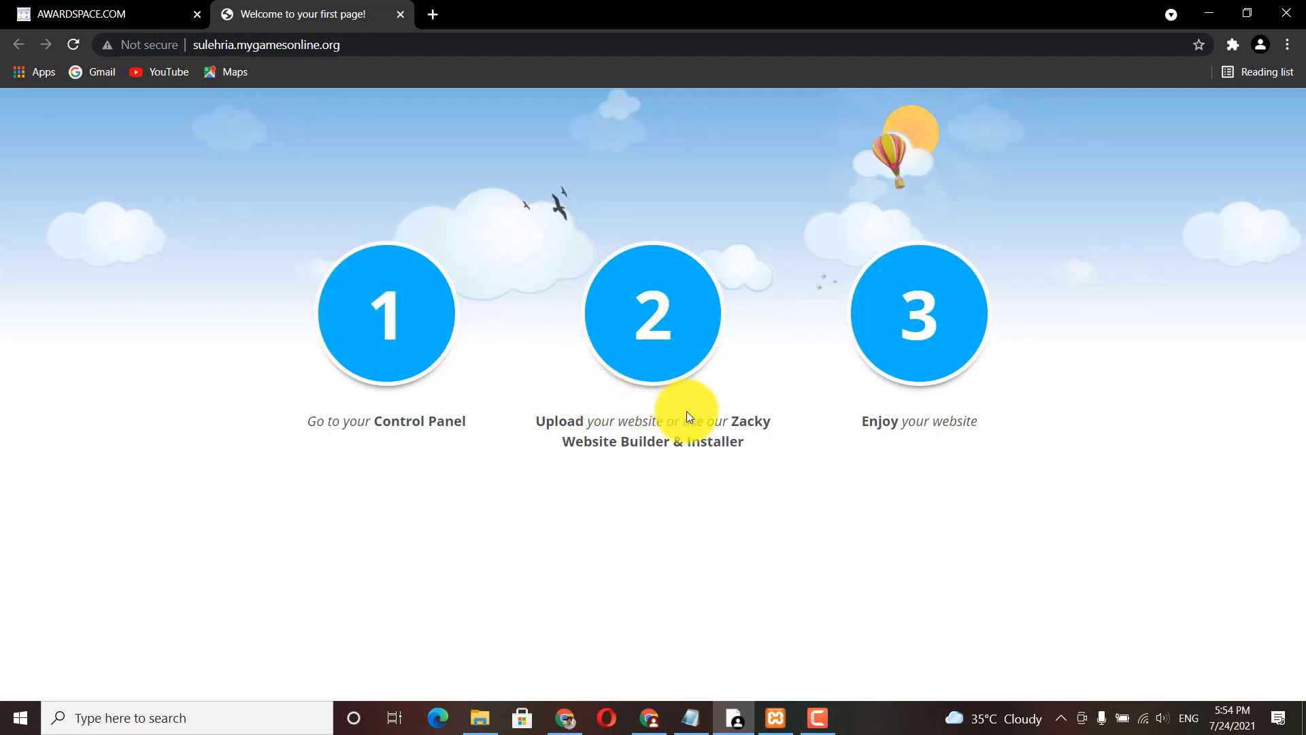
{"action": "left_click_drag", "start_coordinate": [681, 421], "coordinate": [773, 442]}
{"action": "left_click_drag", "start_coordinate": [862, 423], "coordinate": [971, 422]}
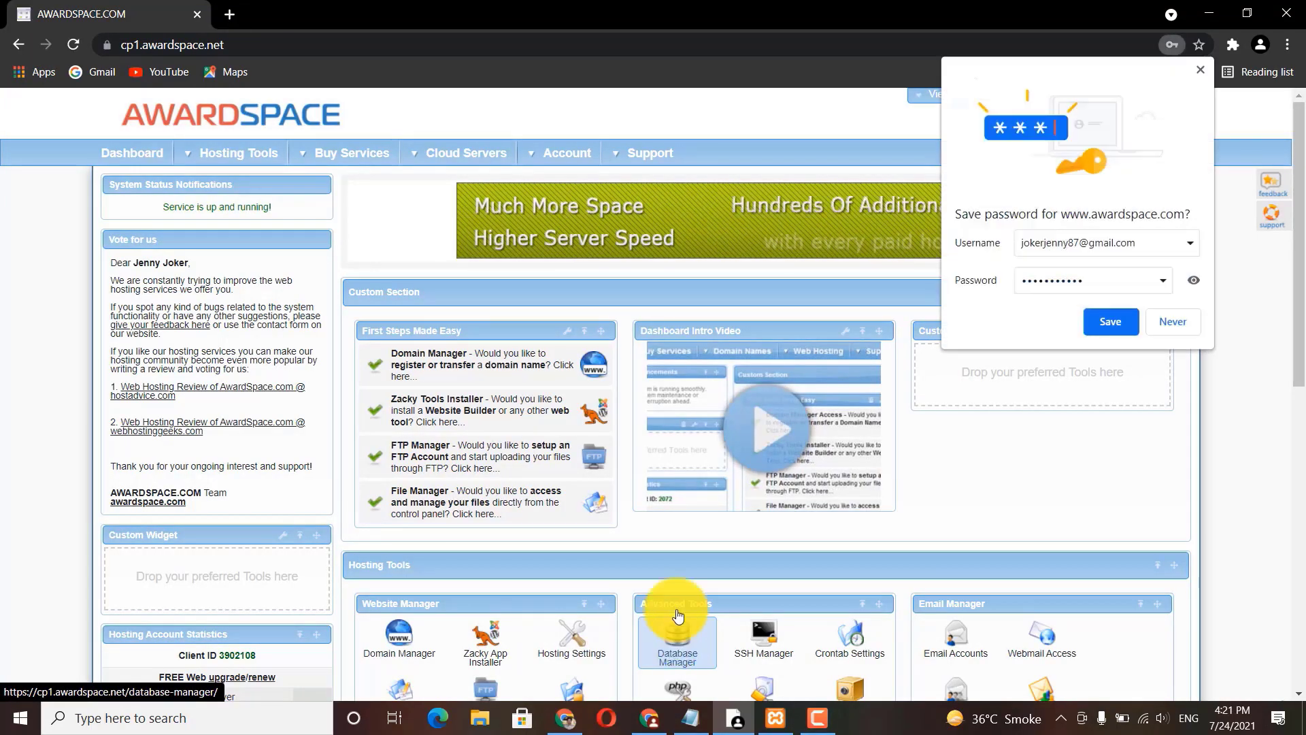
Step: Save the account password in the browser and launch the Zacky App Installer
{"action": "left_click", "coordinate": [1100, 321]}
{"action": "left_click_drag", "start_coordinate": [1299, 245], "coordinate": [1302, 392]}
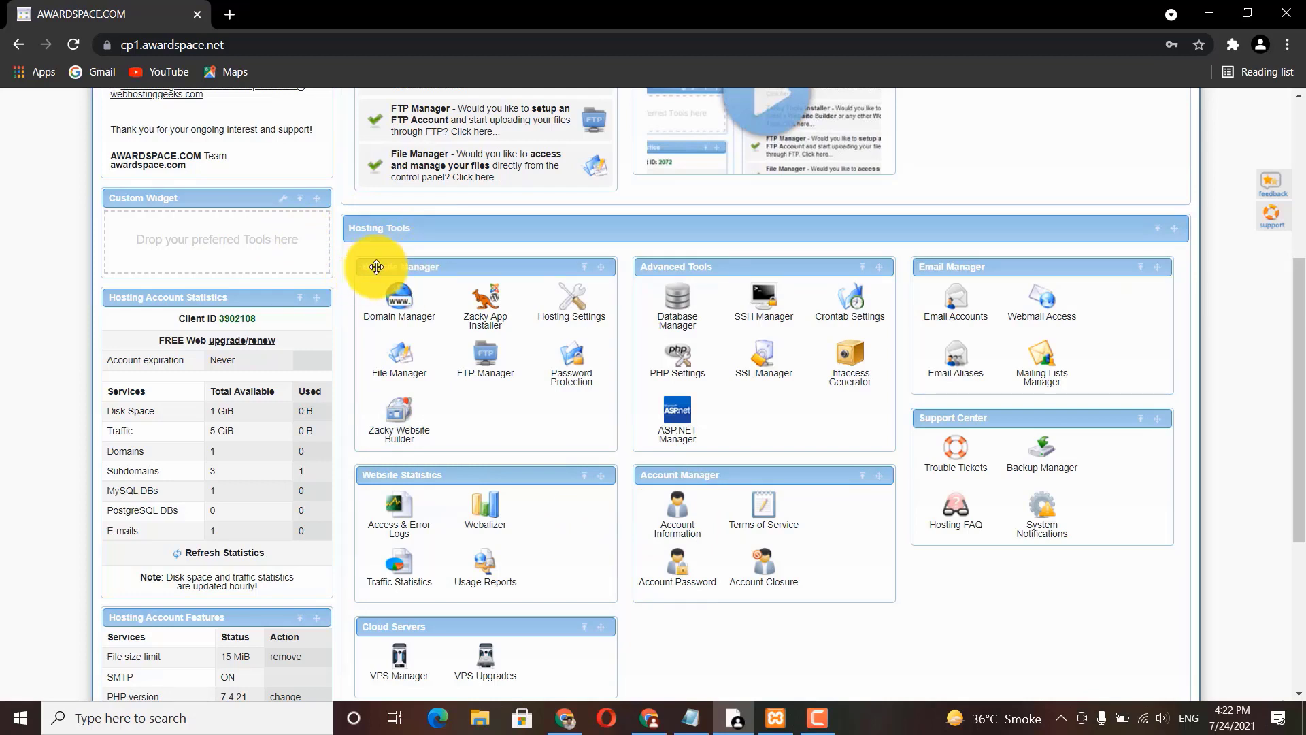
{"action": "left_click", "coordinate": [485, 319]}
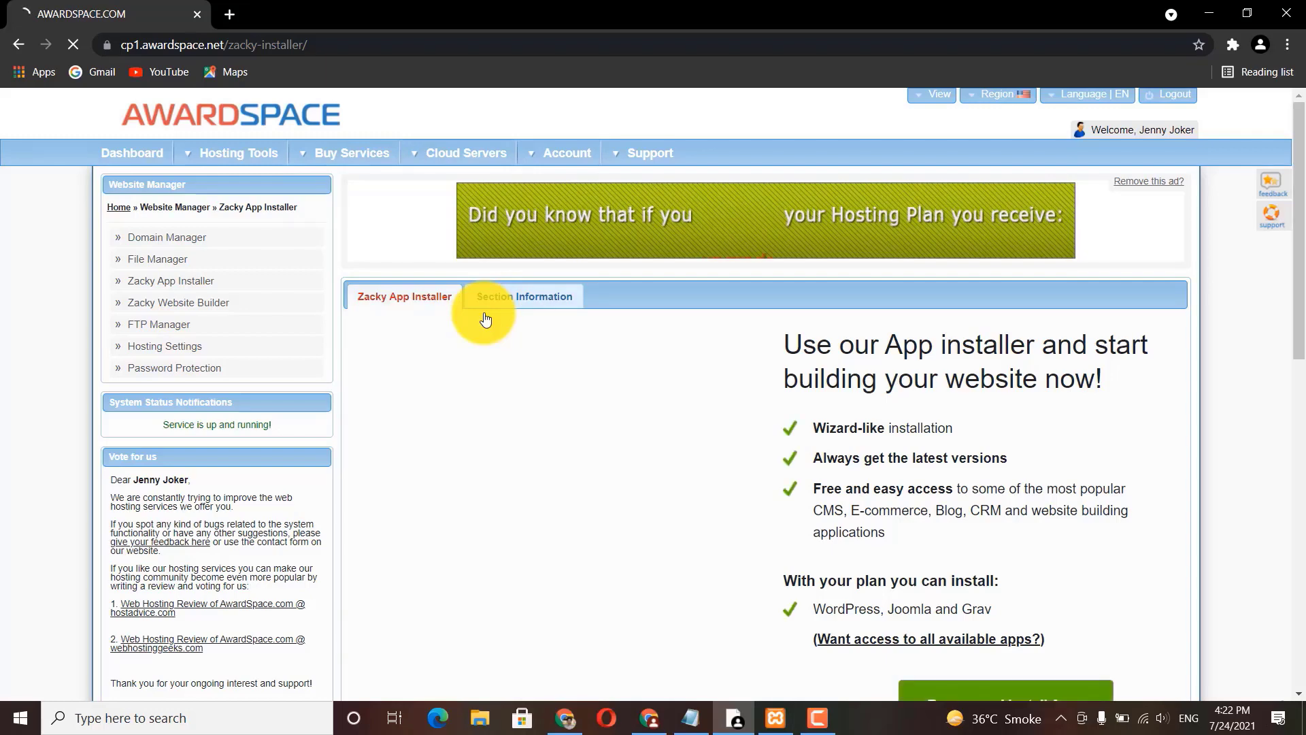
Step: Choose WordPress from the installer's app list and proceed to the Step 2 setup form
{"action": "left_click_drag", "start_coordinate": [1301, 204], "coordinate": [1303, 272]}
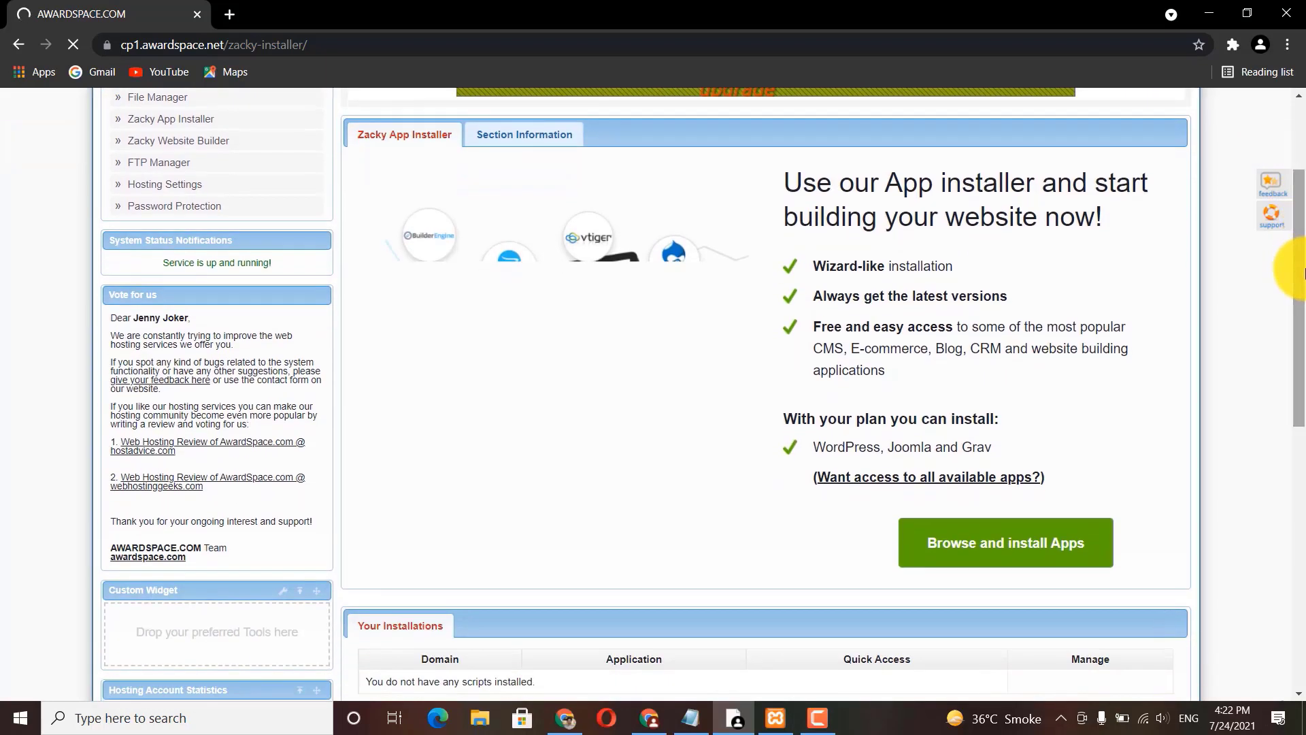
{"action": "left_click", "coordinate": [984, 556]}
{"action": "left_click_drag", "start_coordinate": [1298, 399], "coordinate": [1298, 423]}
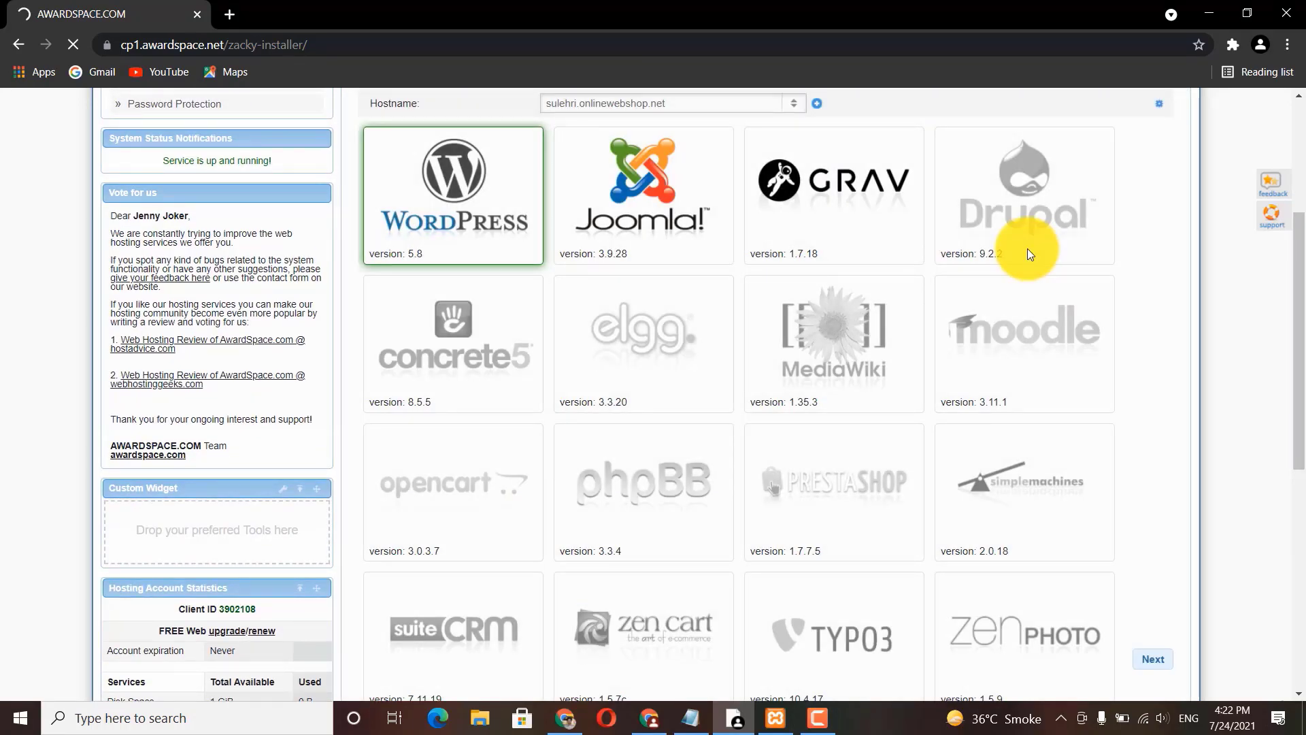
{"action": "left_click", "coordinate": [466, 197]}
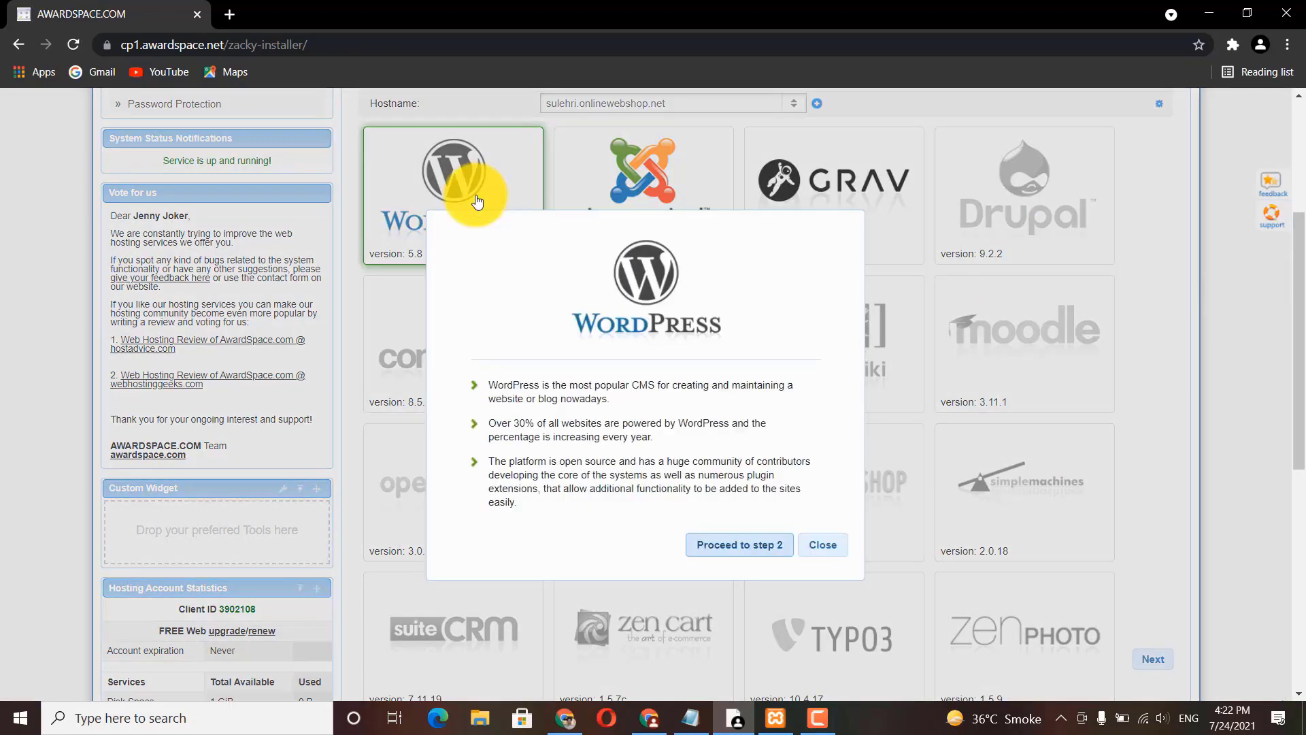
{"action": "left_click", "coordinate": [739, 545]}
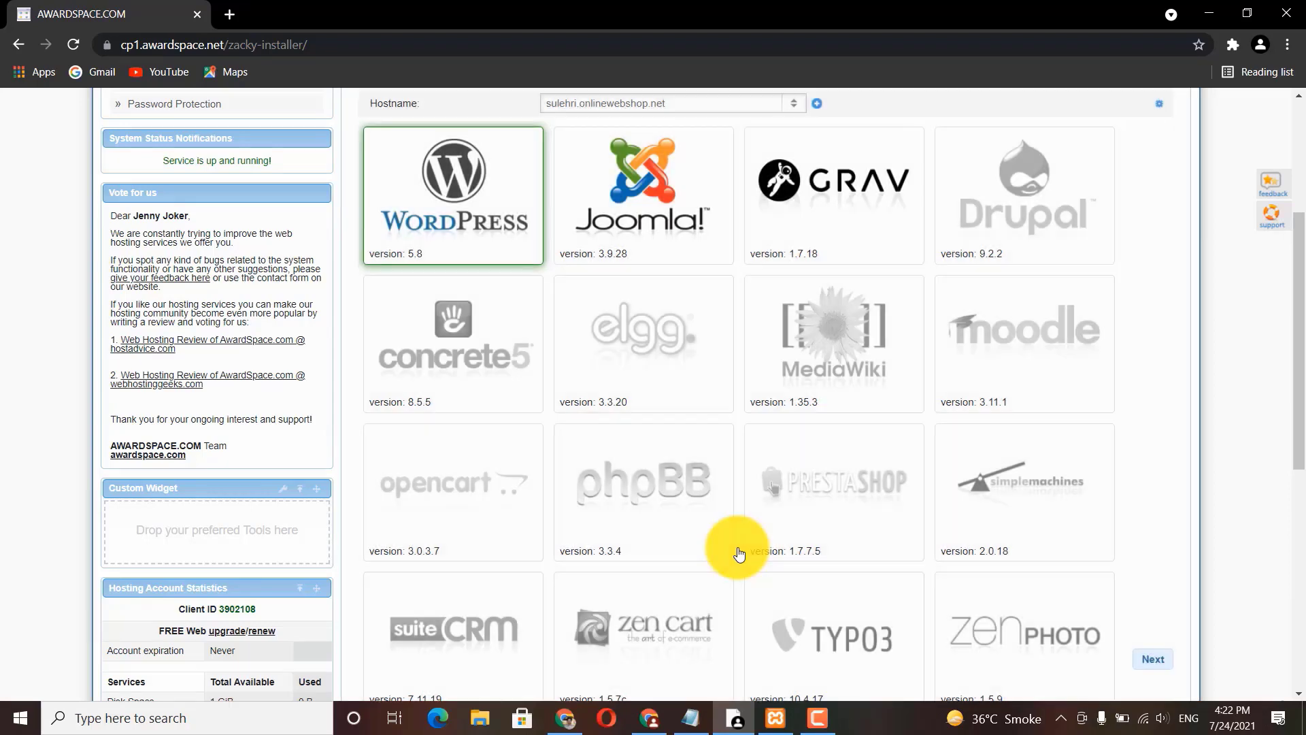
{"action": "scroll", "coordinate": [739, 553], "scroll_direction": "up", "scroll_amount": 4}
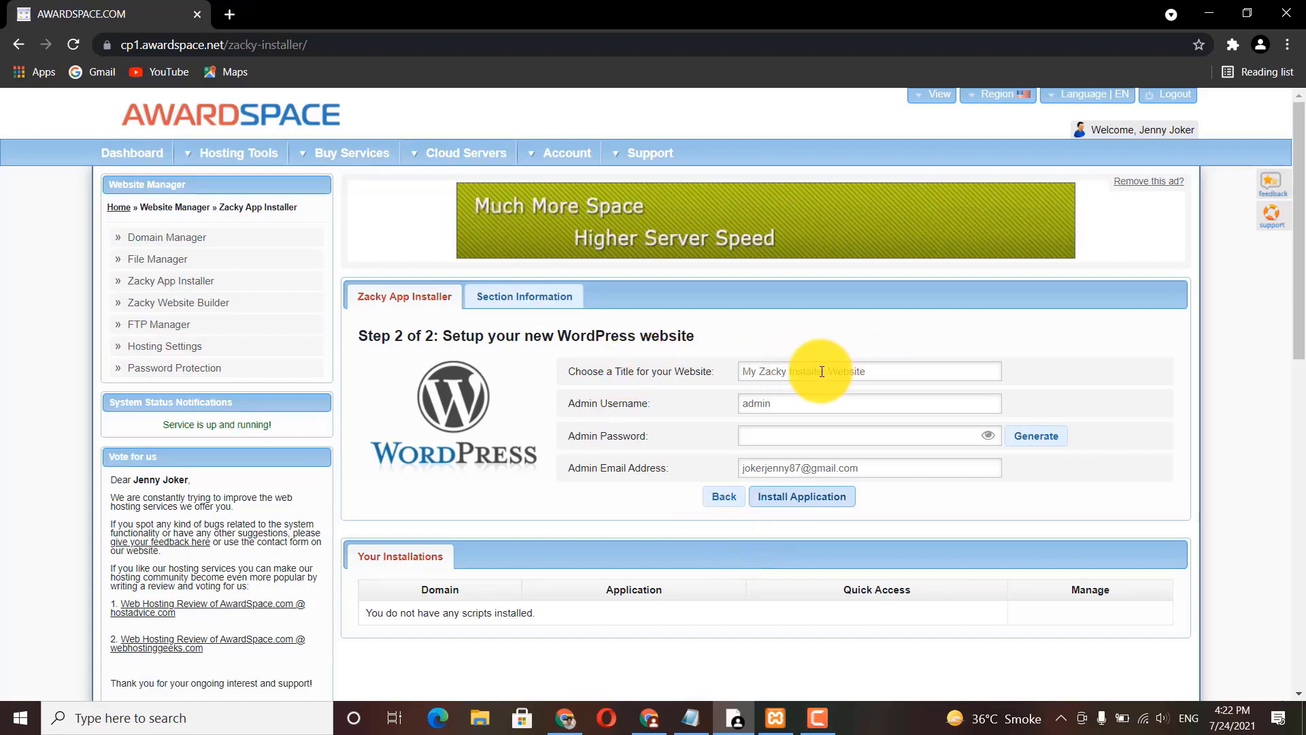
Step: Title the site 'Free hosting by SUlehri', set an admin password, and install WordPress
{"action": "left_click_drag", "start_coordinate": [878, 369], "coordinate": [671, 377]}
{"action": "type", "text": "F"}
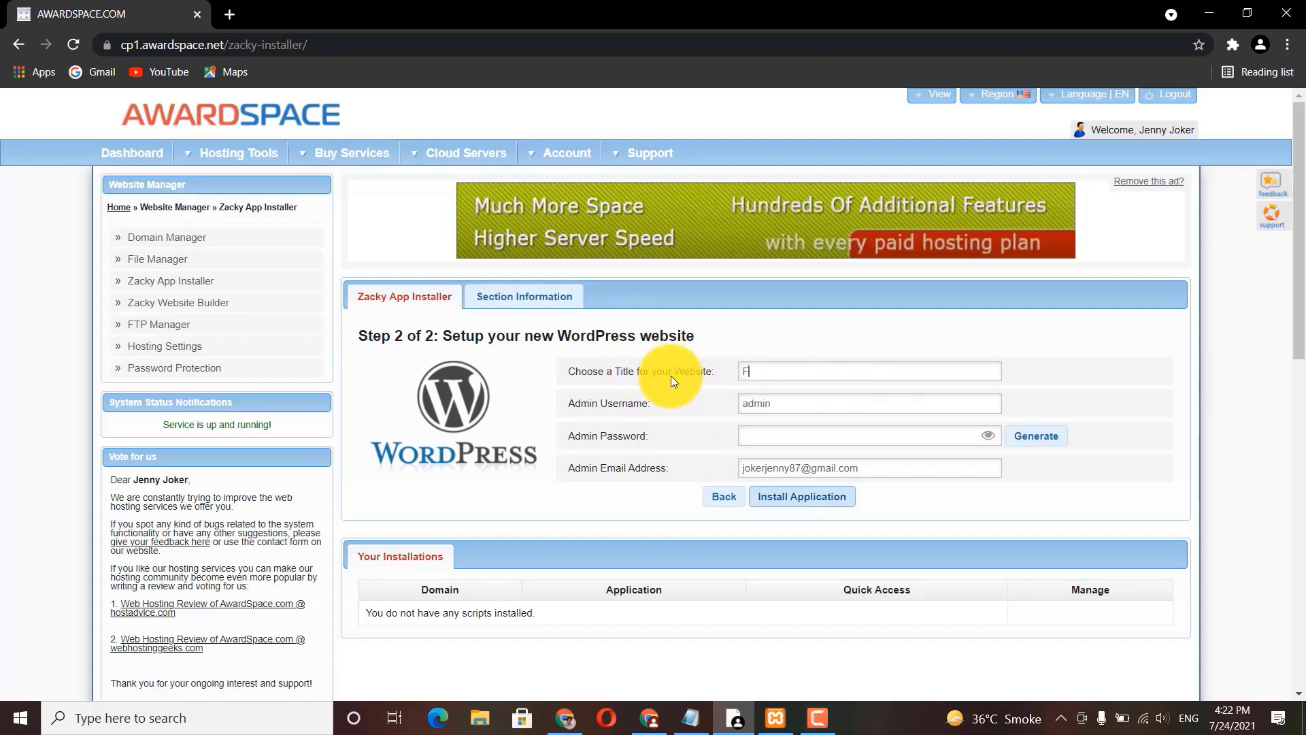
{"action": "type", "text": "ree hos"}
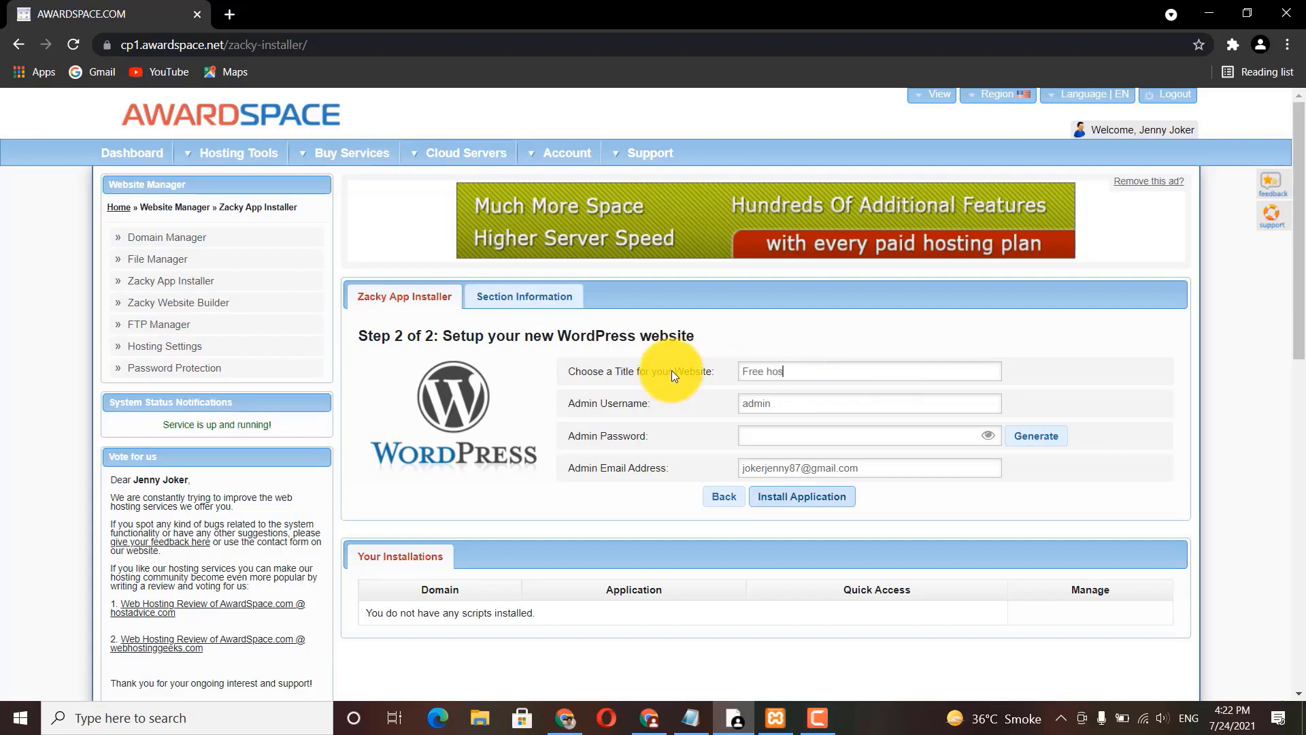
{"action": "type", "text": "ting by SUlehri"}
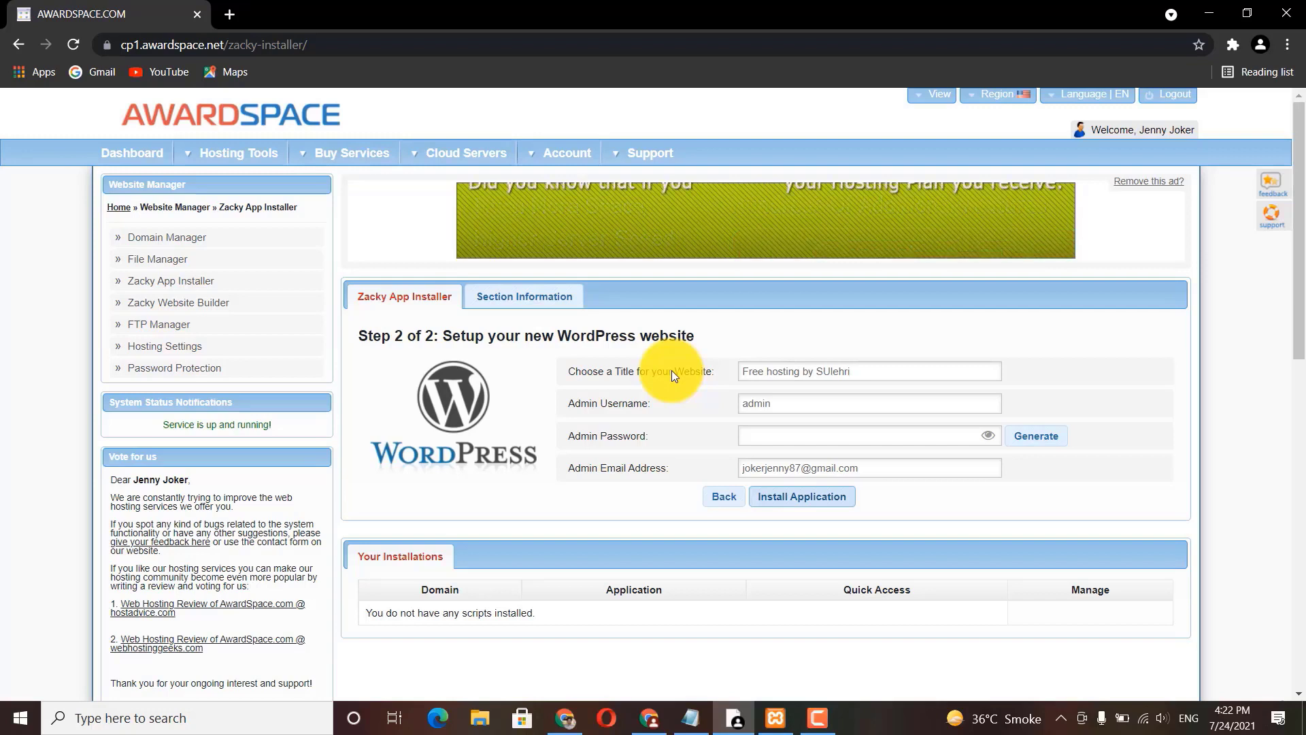
{"action": "left_click", "coordinate": [750, 434]}
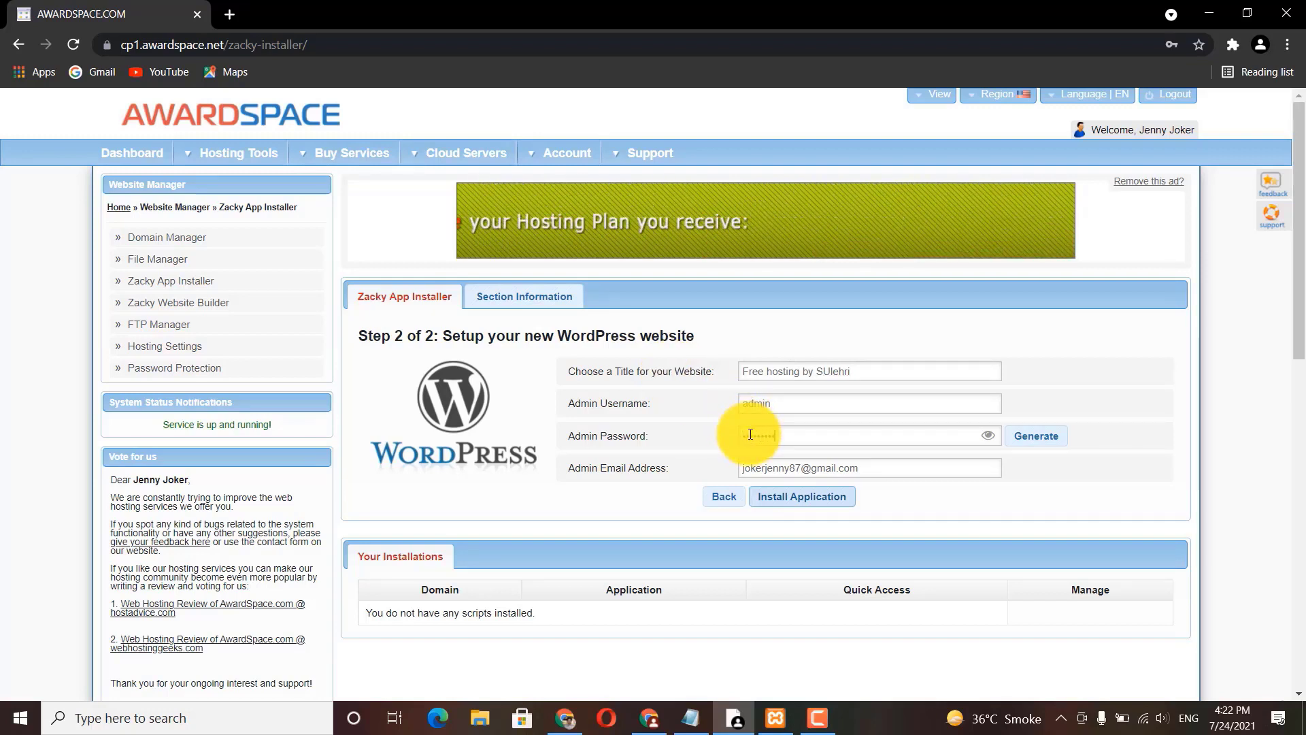
{"action": "left_click", "coordinate": [787, 506]}
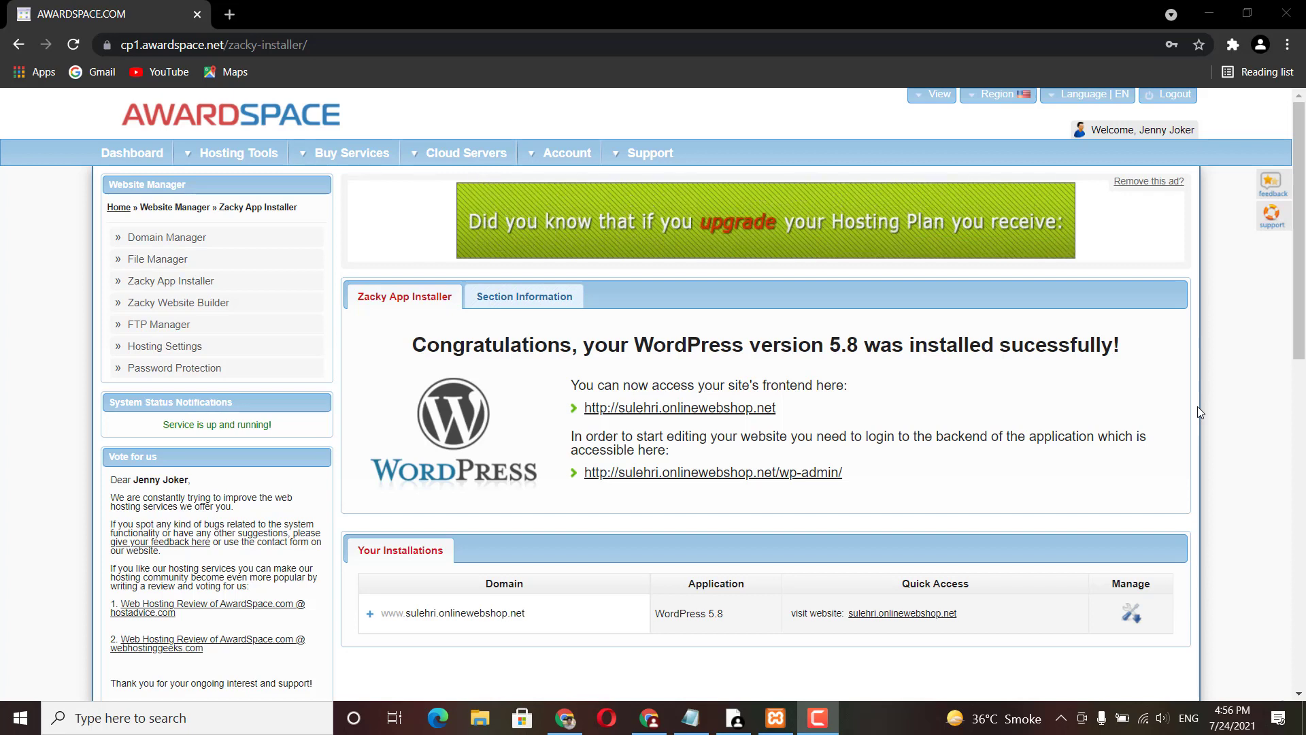
Step: Open the site's /wp-admin/ login page in a new tab, then return to the installer
{"action": "left_click", "coordinate": [751, 476]}
{"action": "key", "text": "ctrl+Tab"}
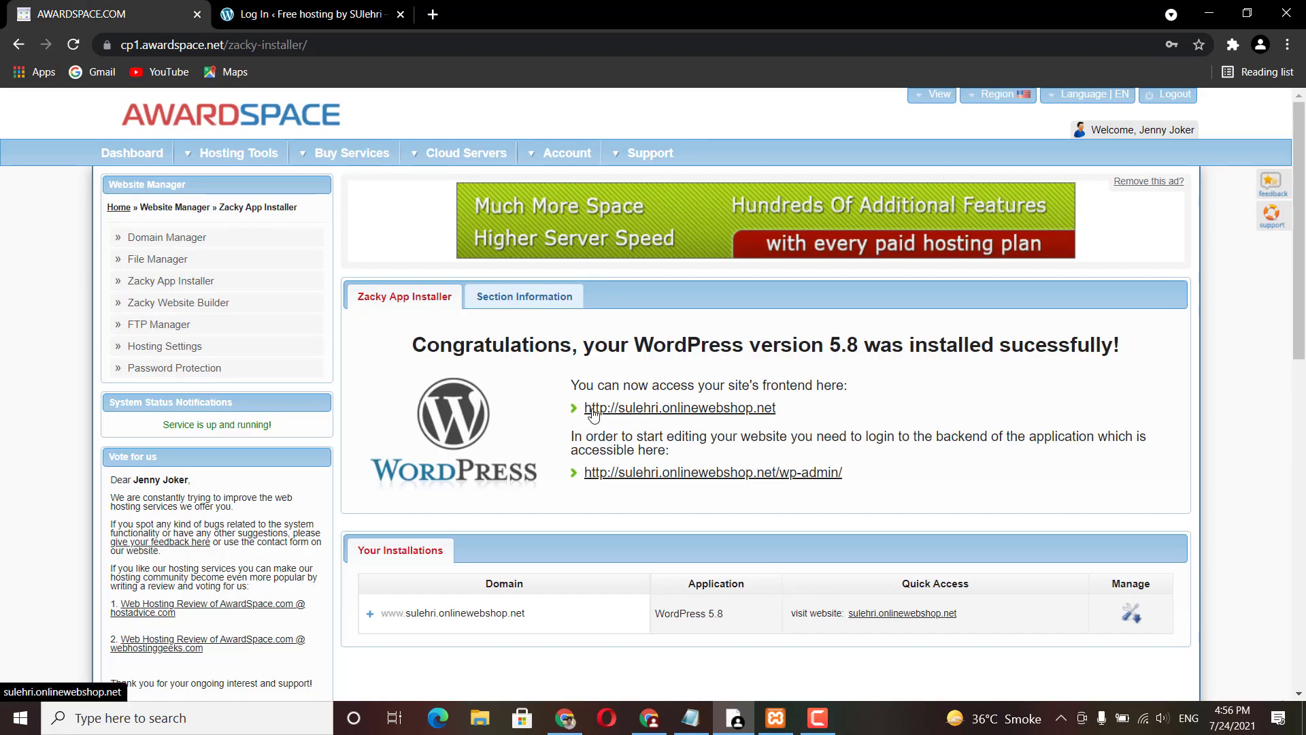
Step: Open the site frontend, then log in to WordPress as admin with the admin password
{"action": "left_click", "coordinate": [638, 410]}
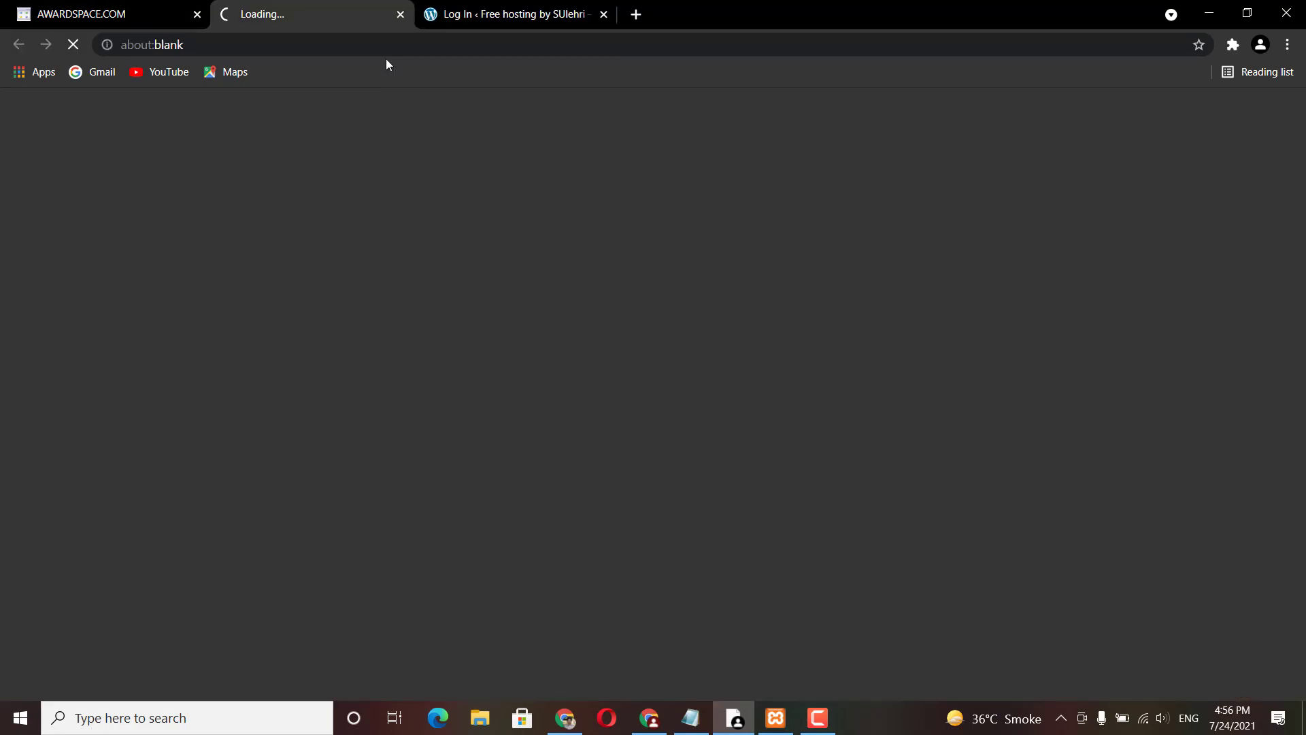
{"action": "key", "text": "ctrl+Tab"}
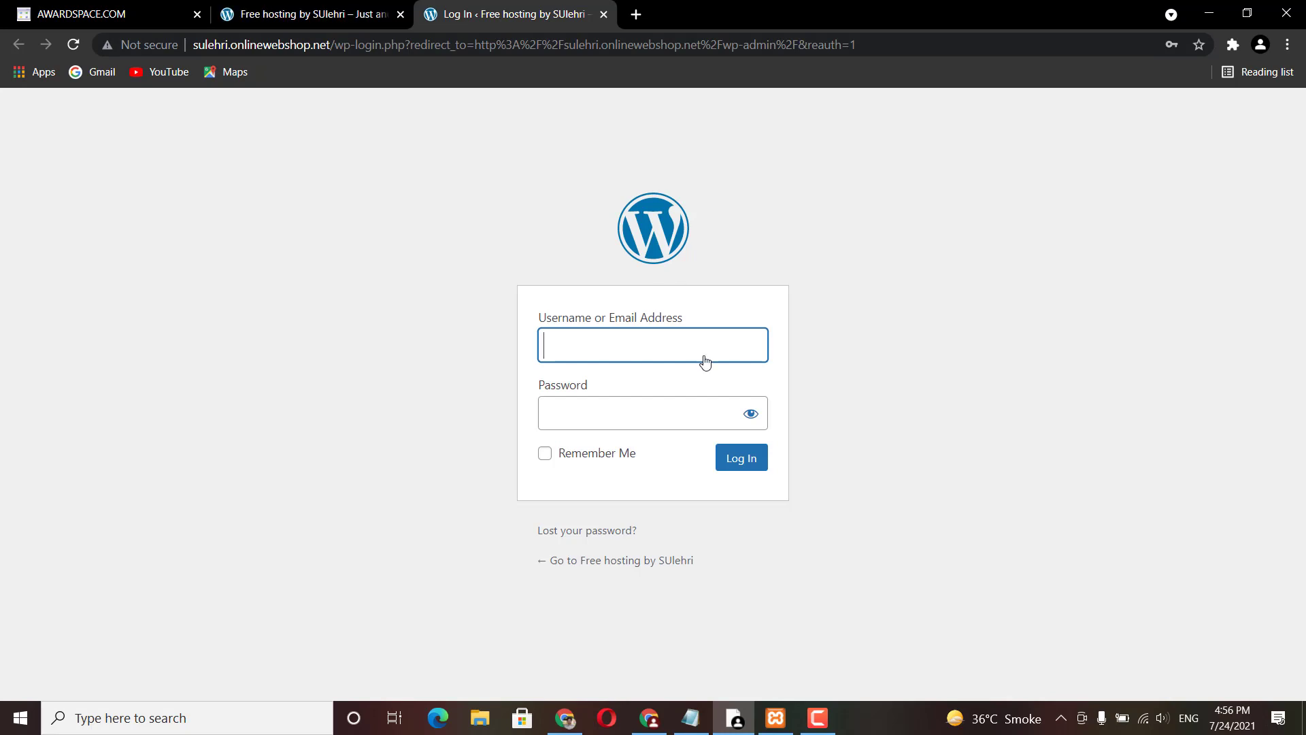
{"action": "type", "text": "admin"}
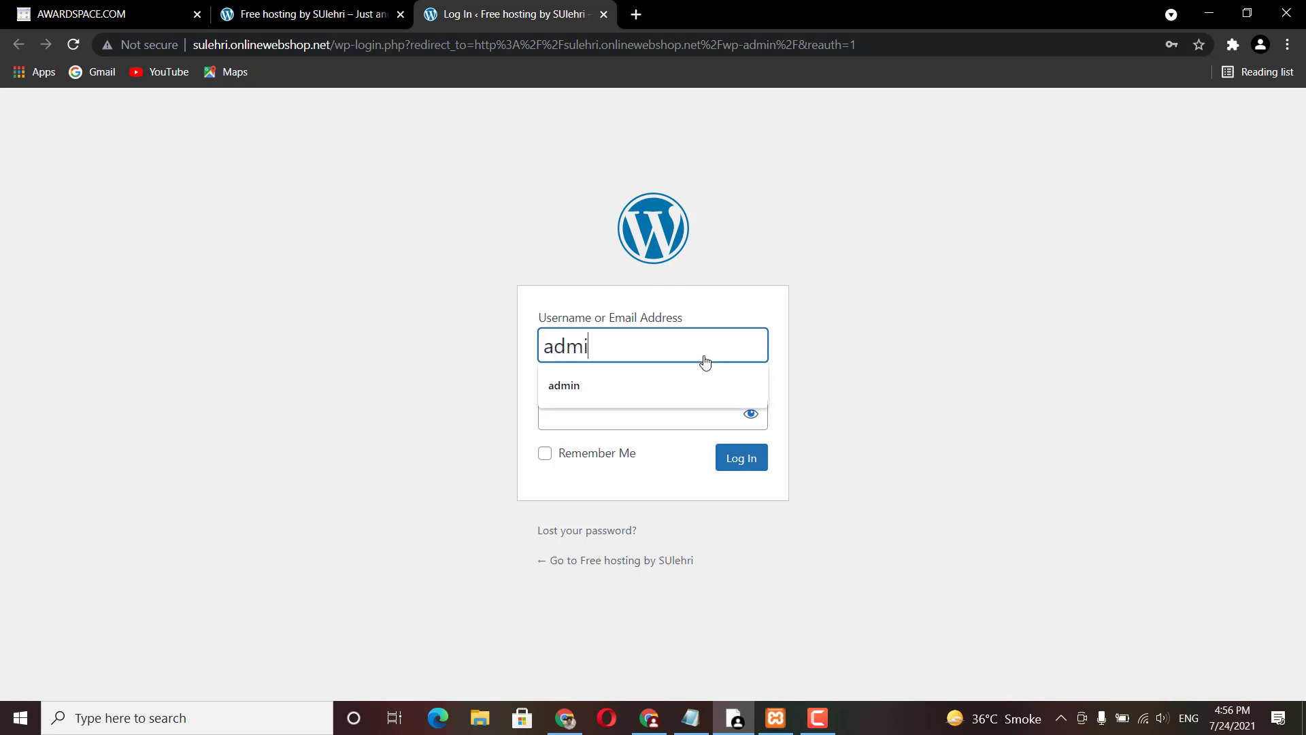
{"action": "left_click", "coordinate": [618, 406]}
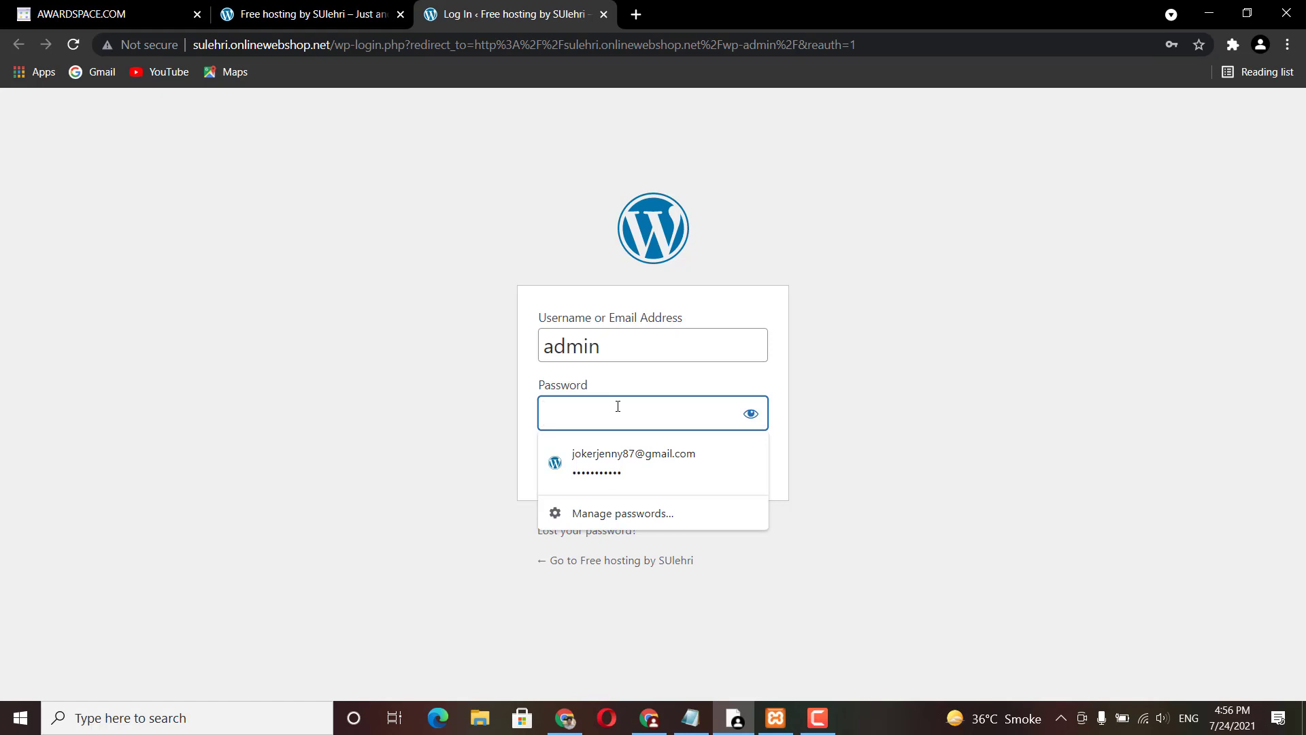
{"action": "type", "text": "********"}
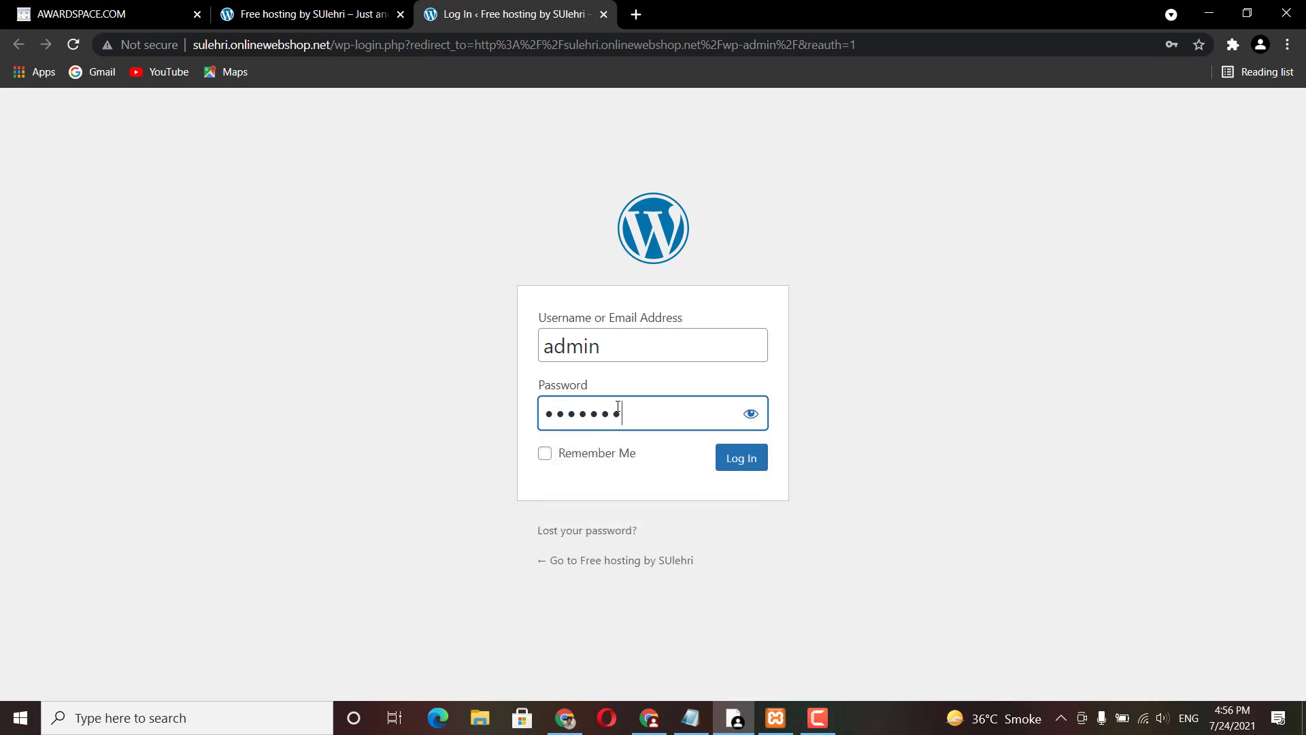
{"action": "type", "text": "***"}
{"action": "left_click", "coordinate": [725, 459]}
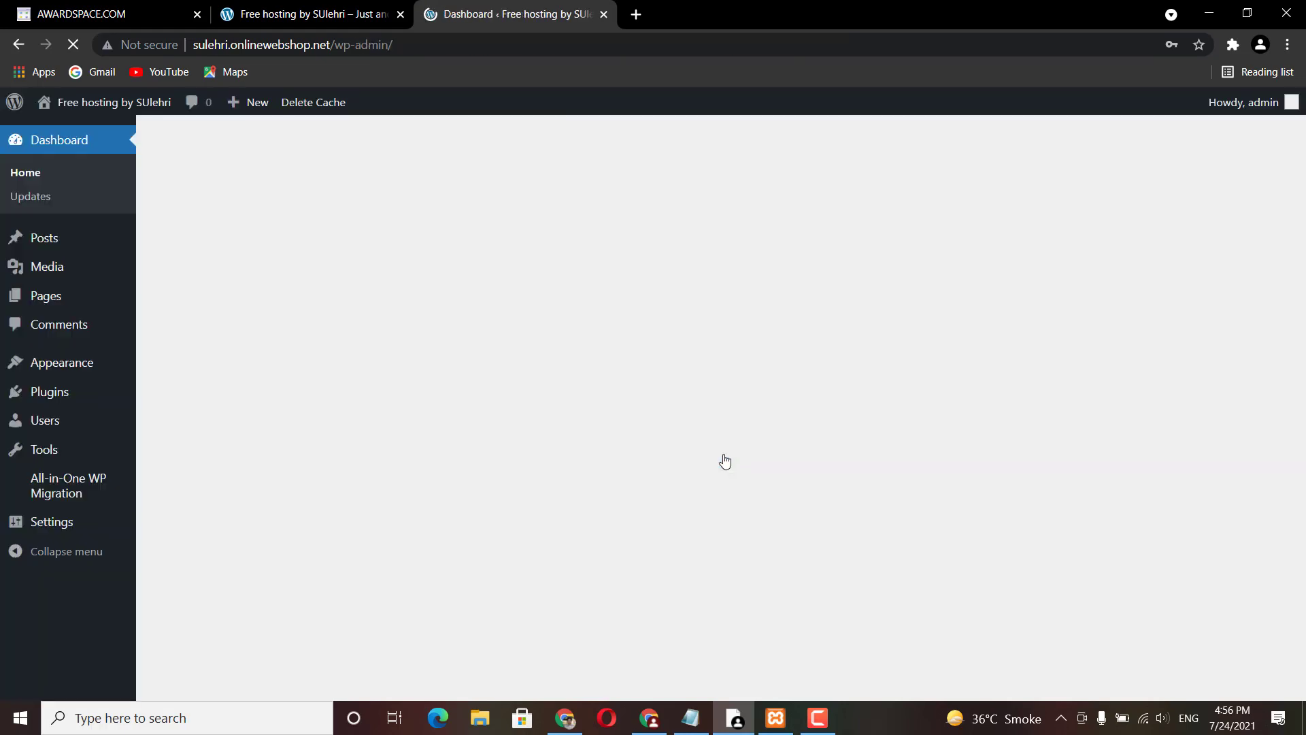